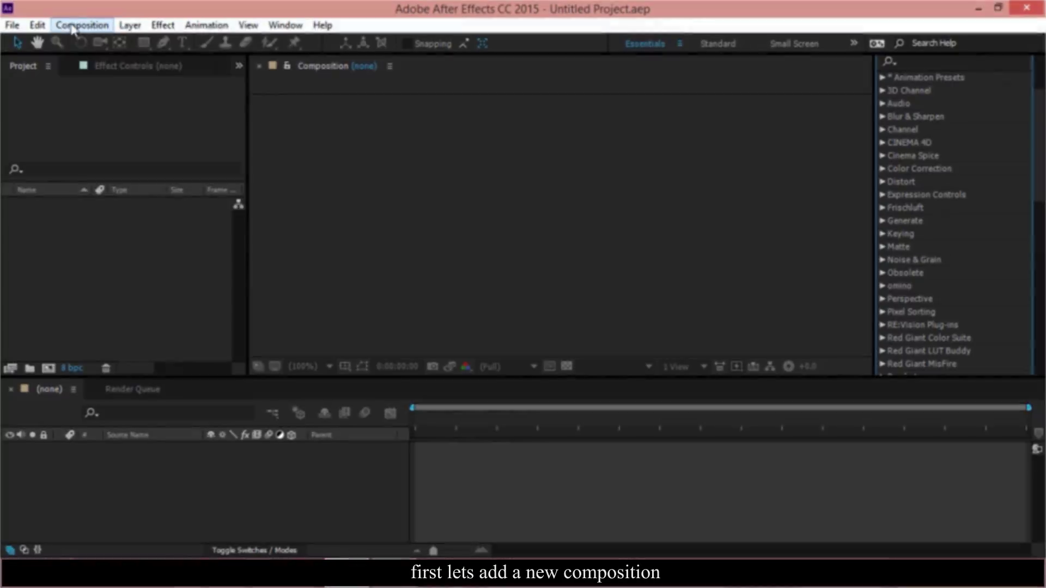
# Step: Create a new composition, Comp 1, at 1920x1080 and 30 fps
pyautogui.click(73, 26)
pyautogui.click(87, 40)
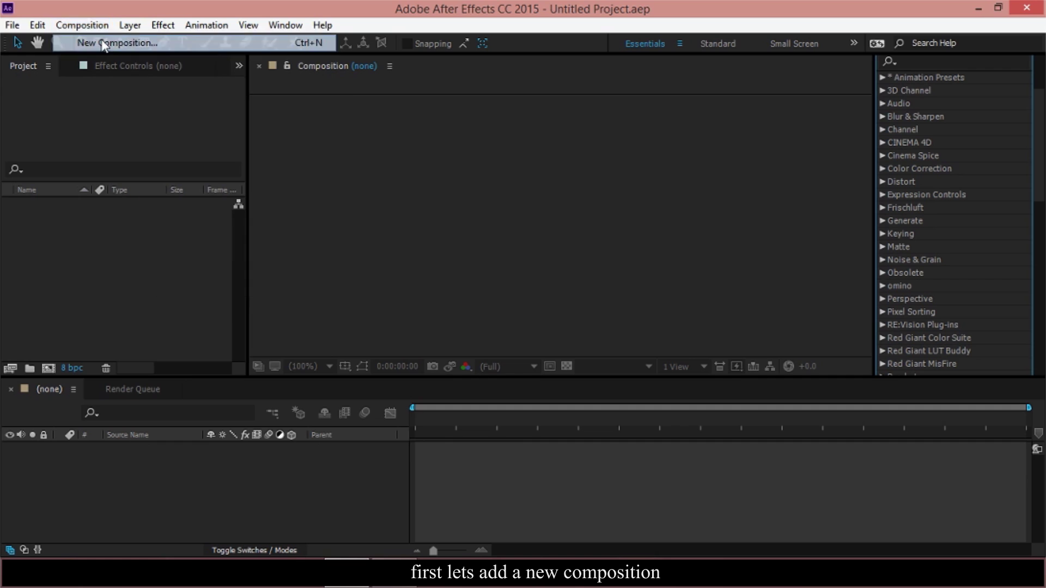
pyautogui.click(414, 462)
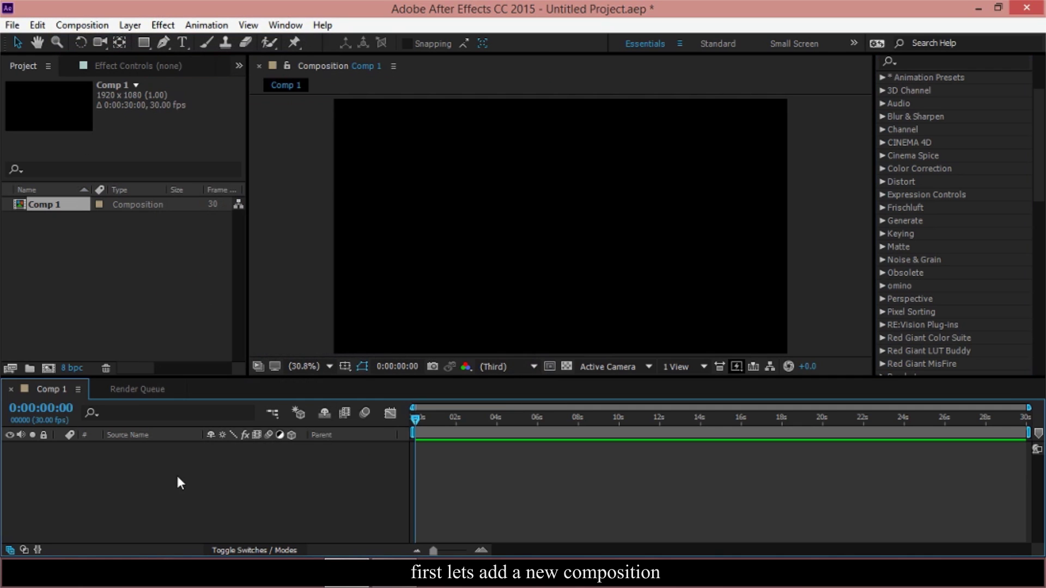
# Step: Import turb clip.mov into the project
pyautogui.click(7, 26)
pyautogui.moveTo(70, 215)
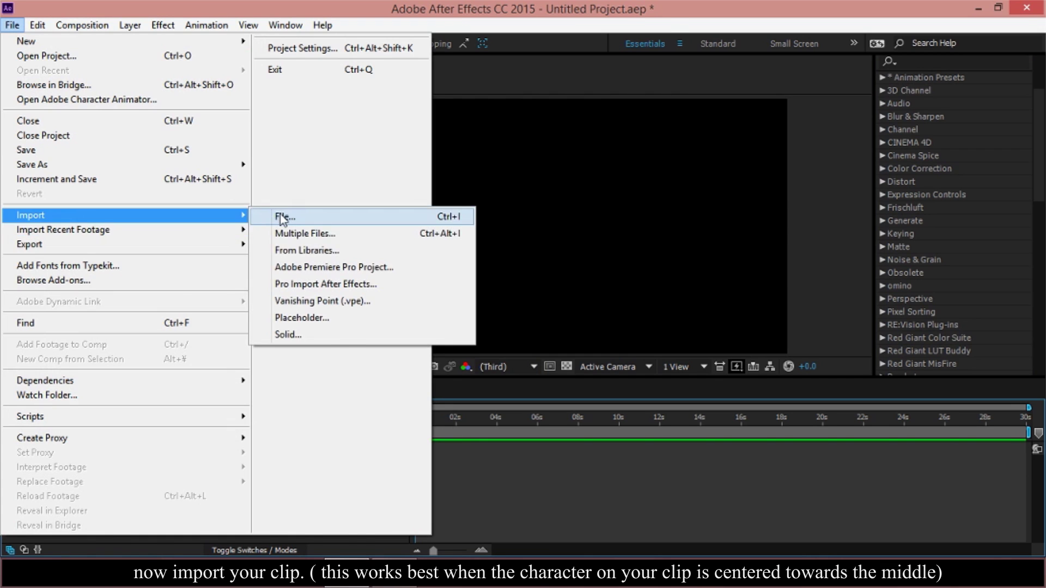
pyautogui.click(346, 214)
pyautogui.doubleClick(178, 159)
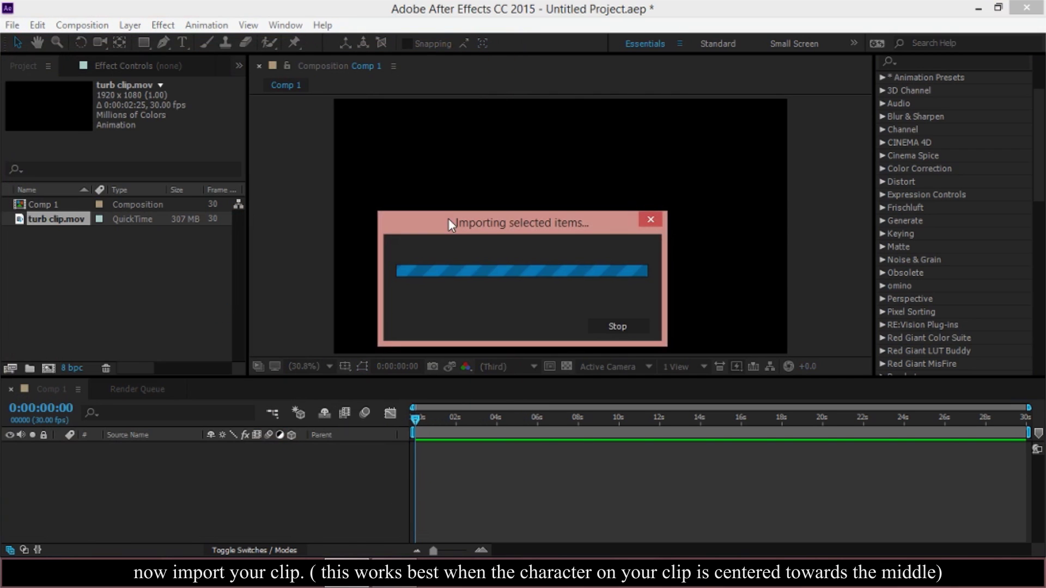
pyautogui.click(117, 256)
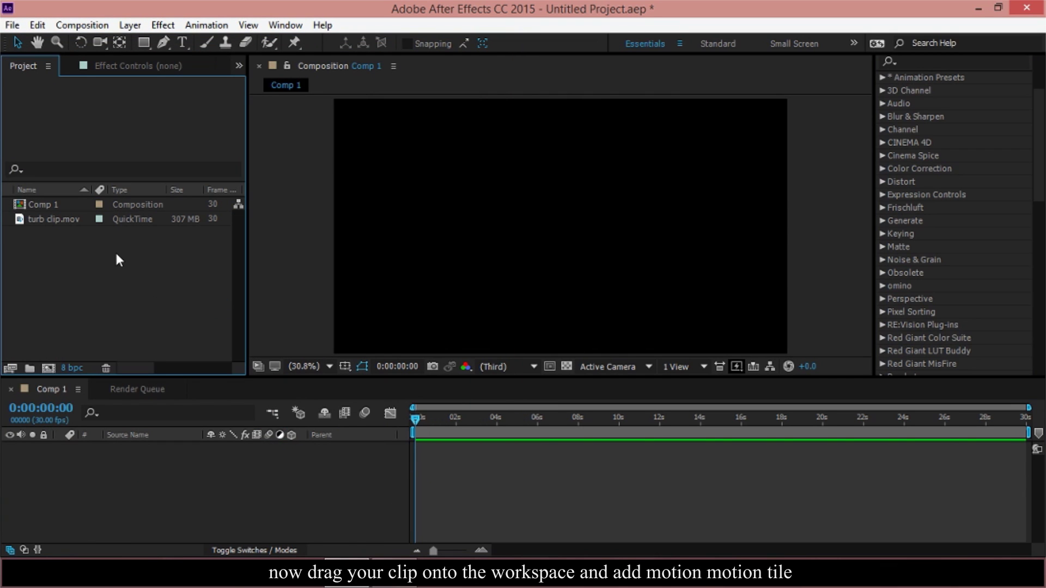
# Step: Add turb clip.mov to Comp 1 as a layer and apply Motion Tile to it
pyautogui.click(64, 221)
pyautogui.moveTo(57, 218); pyautogui.dragTo(87, 455)
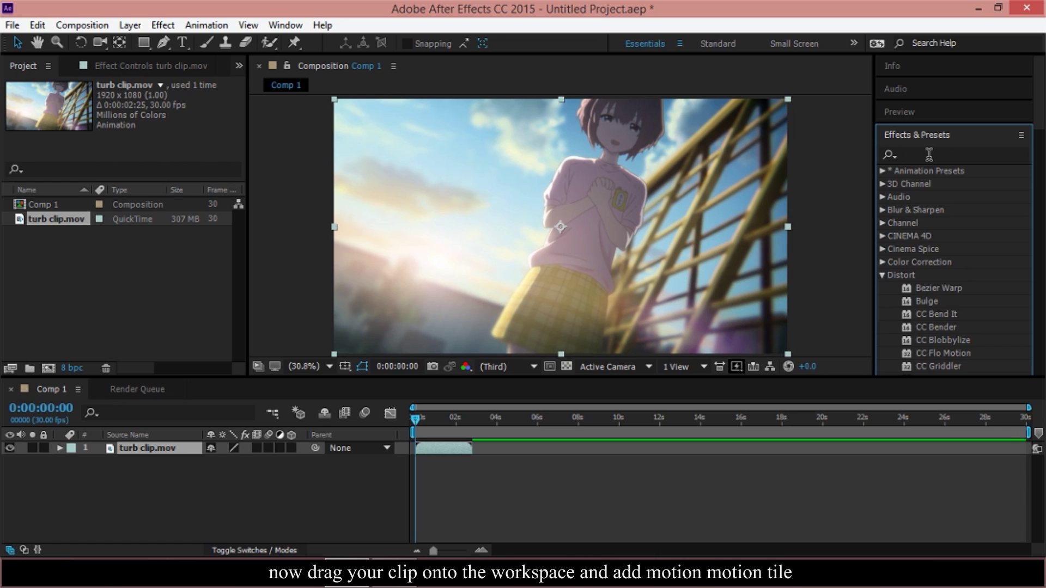
pyautogui.click(930, 154)
pyautogui.write('motion')
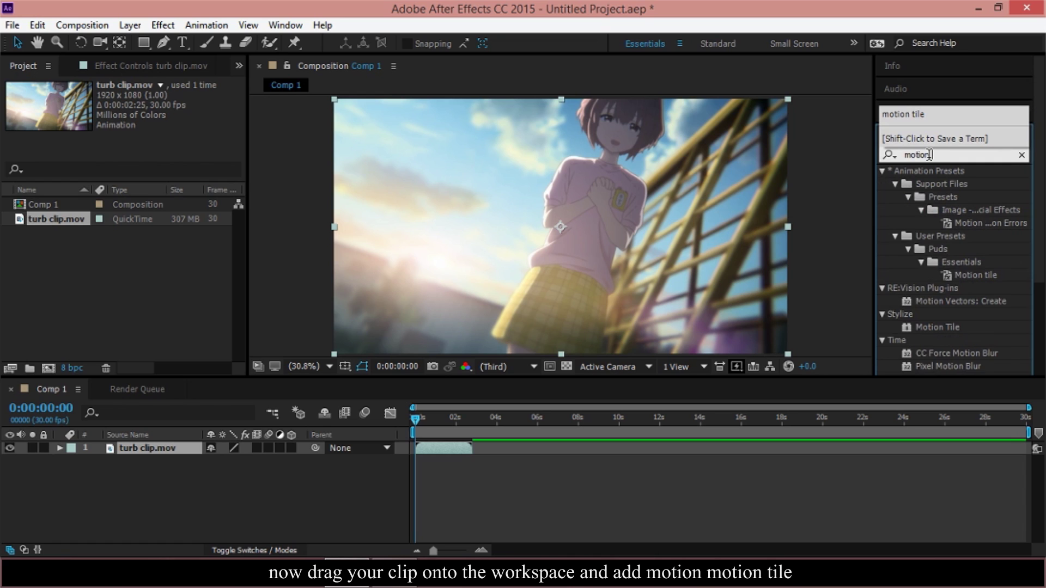
pyautogui.write(' tile')
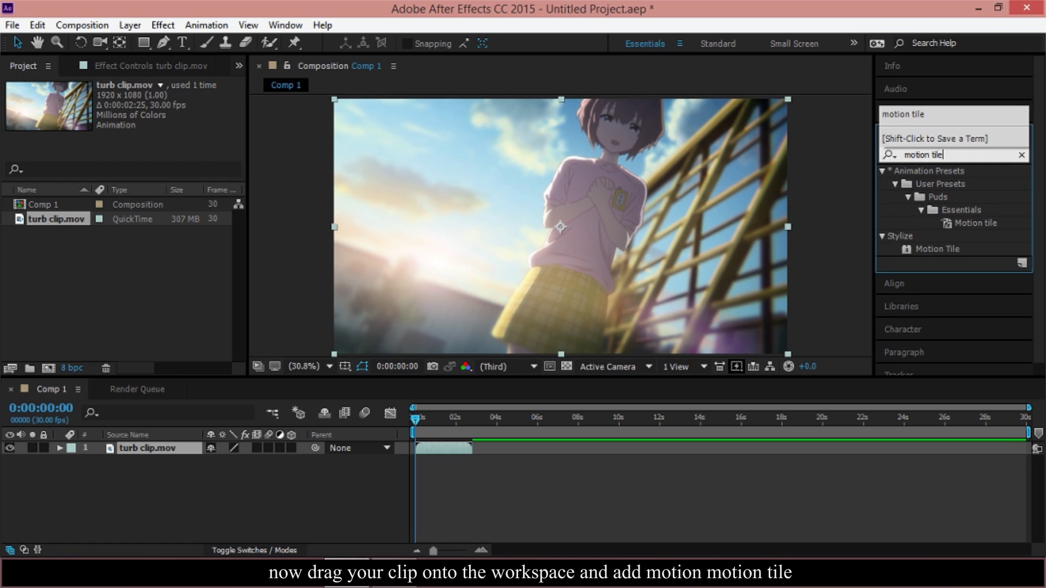
pyautogui.moveTo(937, 250); pyautogui.dragTo(446, 451)
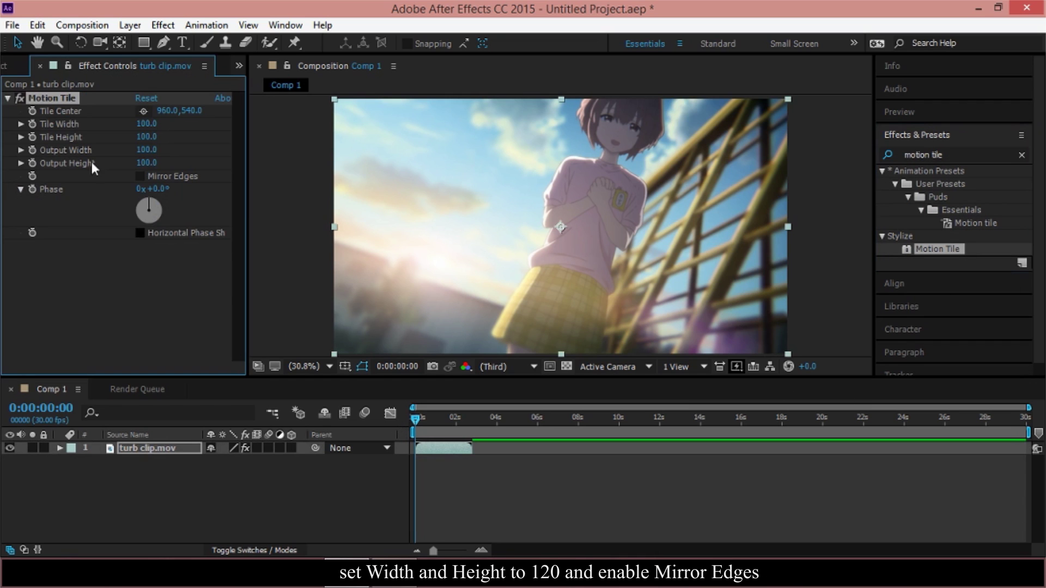
# Step: Set Motion Tile Output Width and Output Height to 120 and enable Mirror Edges
pyautogui.click(147, 154)
pyautogui.write('120')
pyautogui.press('Tab')
pyautogui.write('120')
pyautogui.click(140, 176)
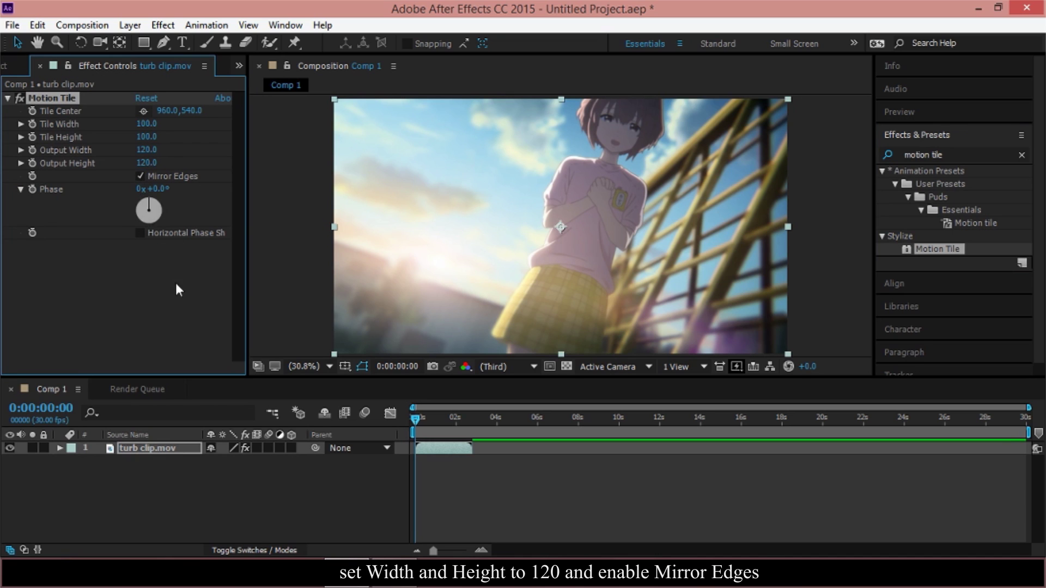
# Step: Apply Turbulent Displace from Distort and key Amount 50 and Size 100 at 0:00:00:00
pyautogui.click(949, 154)
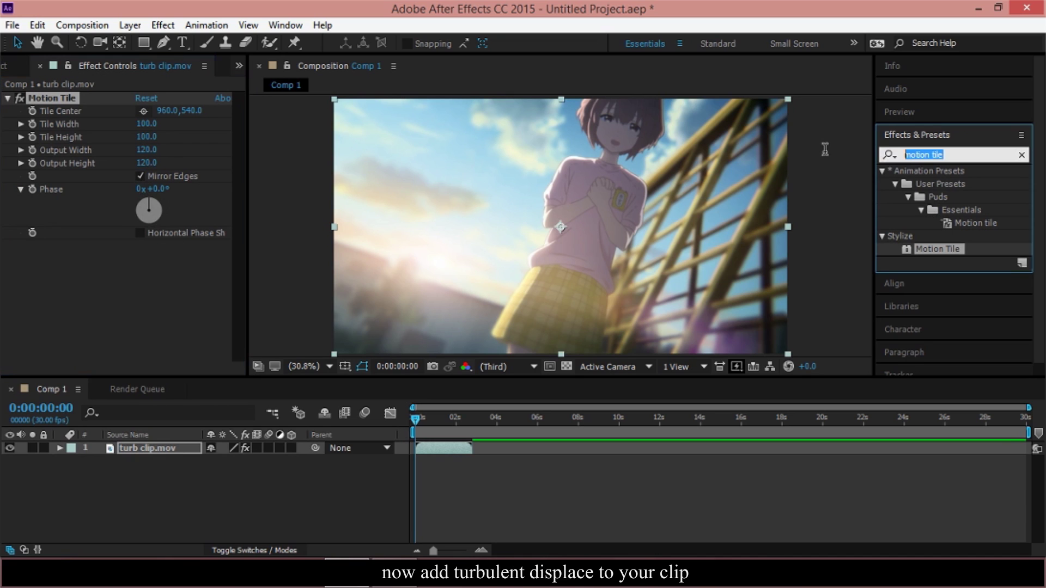
pyautogui.press('BackSpace')
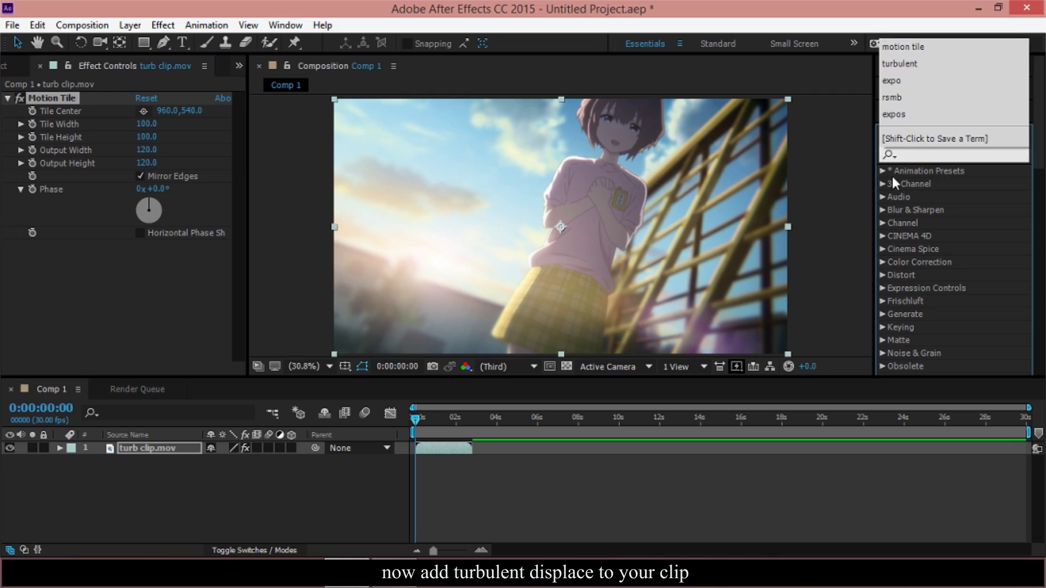
pyautogui.click(885, 275)
pyautogui.scroll(-5, 924, 277)
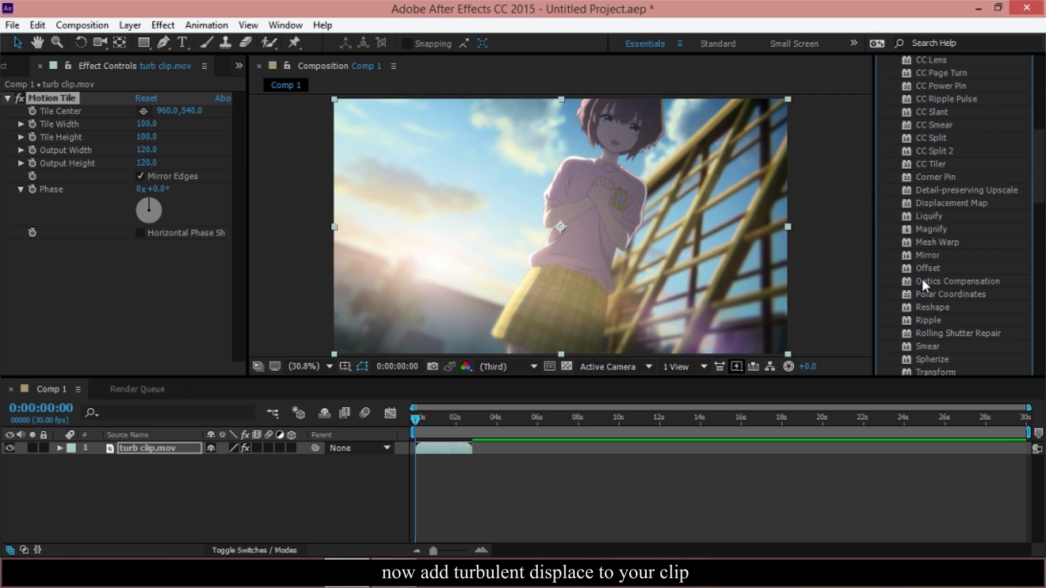
pyautogui.scroll(-2, 923, 281)
pyautogui.click(952, 353)
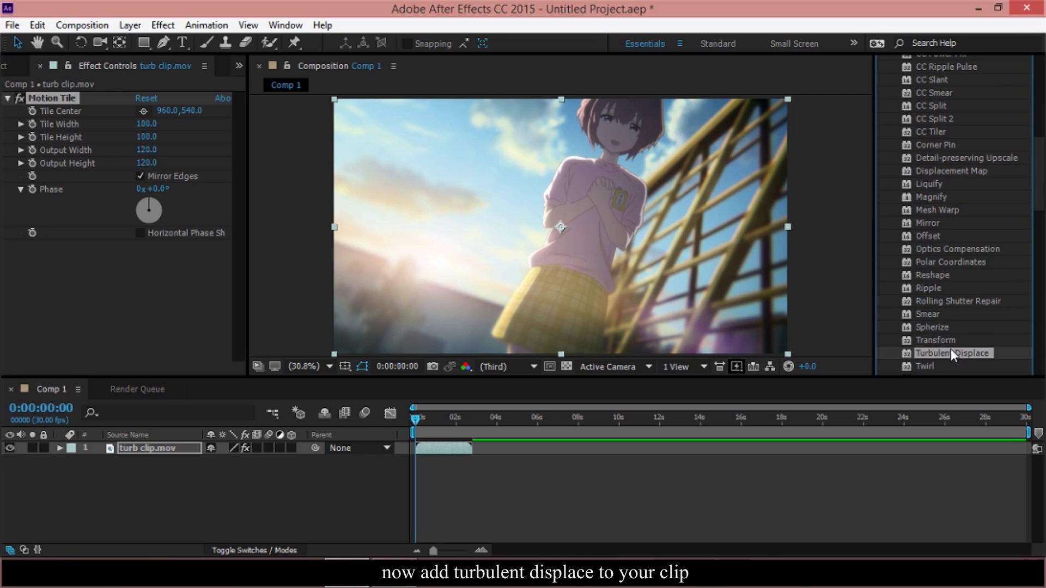
pyautogui.moveTo(951, 355)
pyautogui.mouseDown()
pyautogui.moveTo(446, 451)
pyautogui.moveTo(445, 442)
pyautogui.mouseUp()
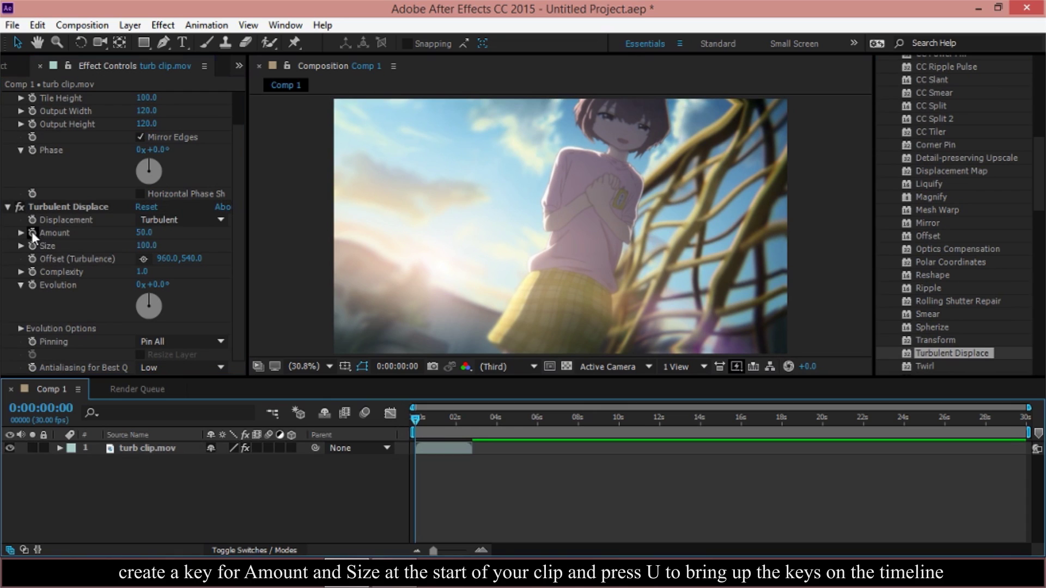
pyautogui.click(31, 231)
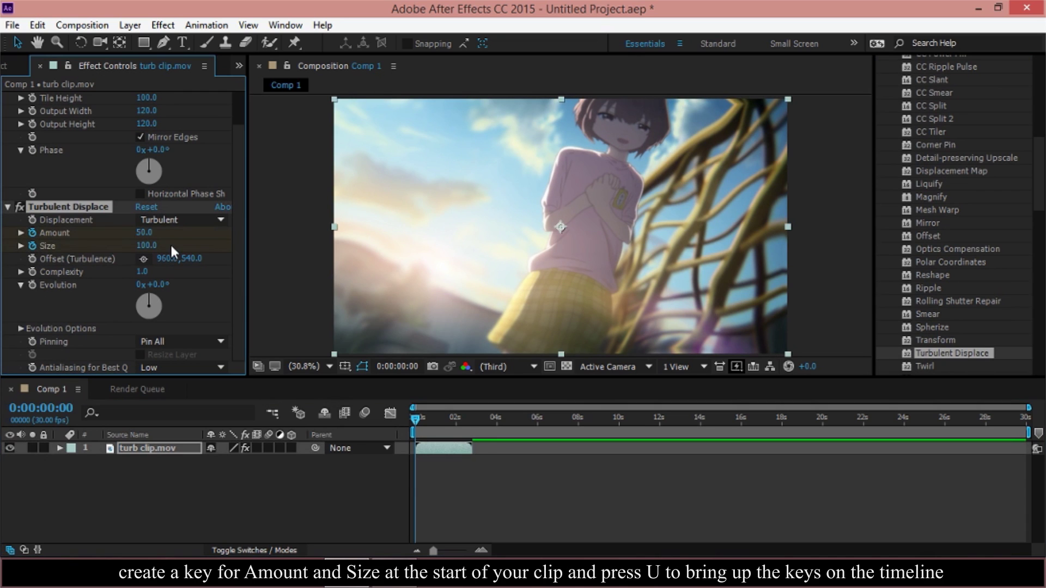
# Step: Reveal the keyed properties with U and change the starting Amount to 90 and Size to 40
pyautogui.press('u')
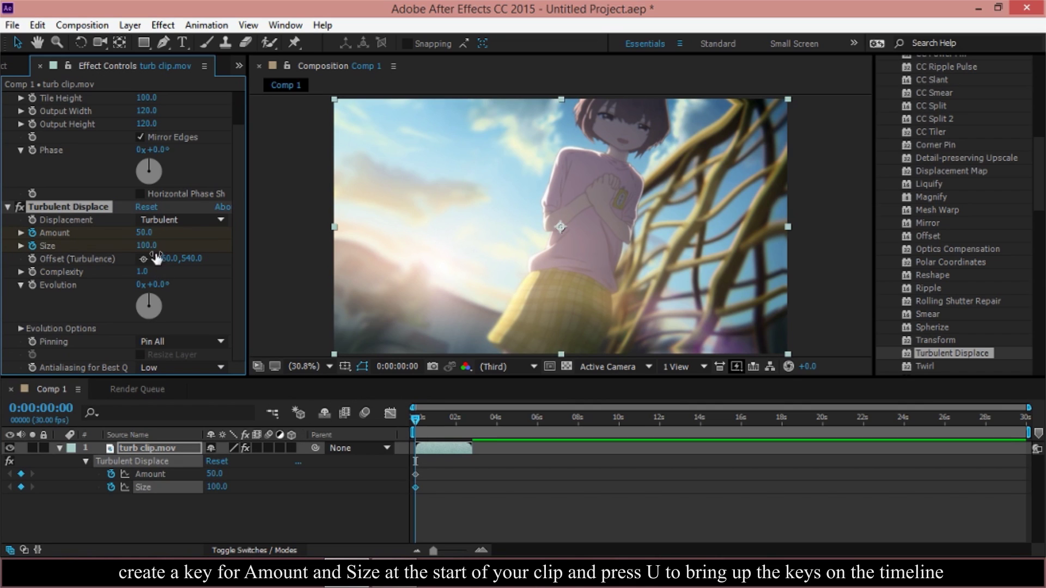
pyautogui.click(145, 233)
pyautogui.write('90')
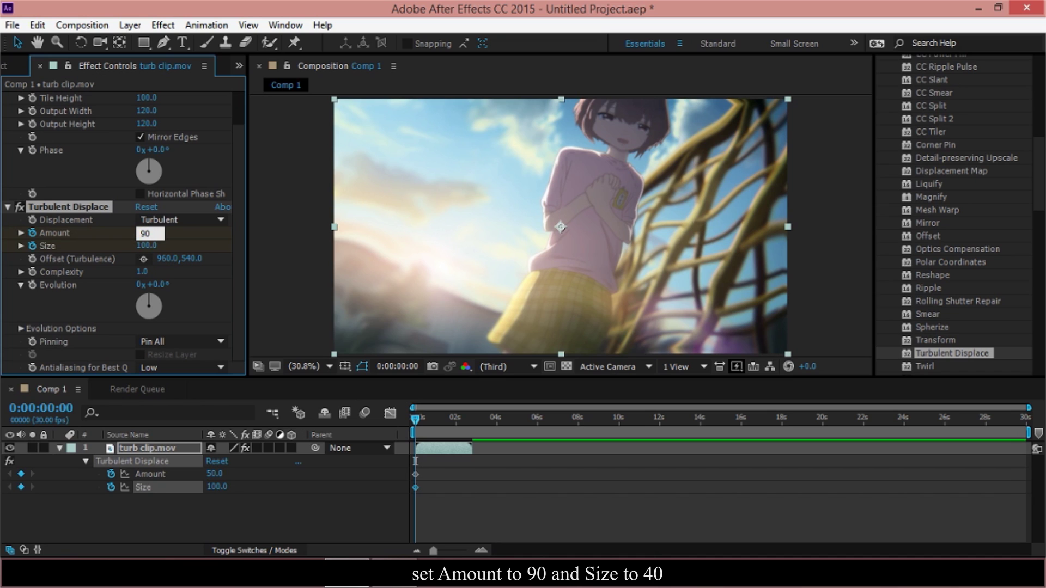
pyautogui.press('Return')
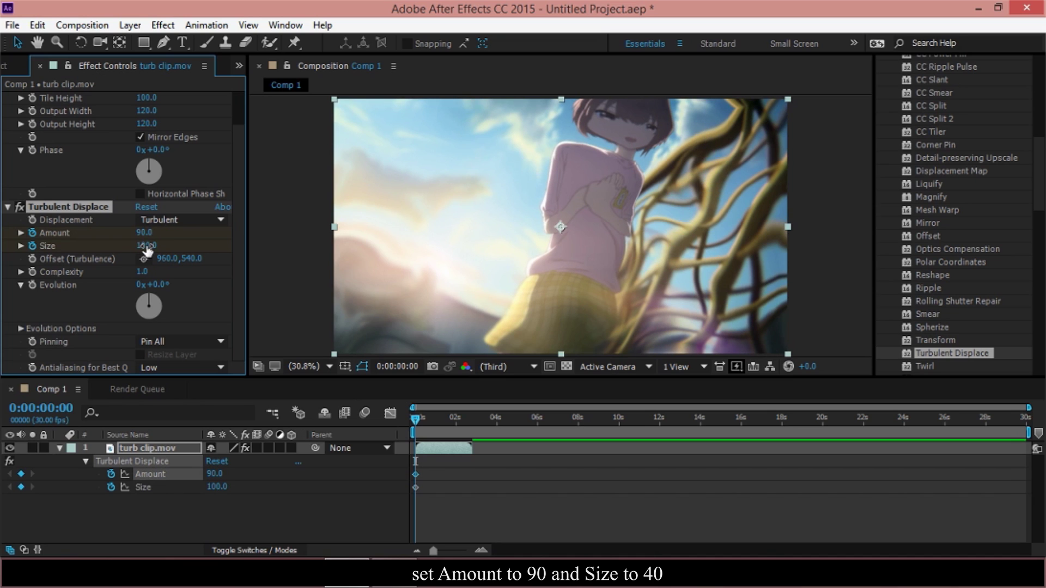
pyautogui.click(146, 246)
pyautogui.write('40')
pyautogui.press('Return')
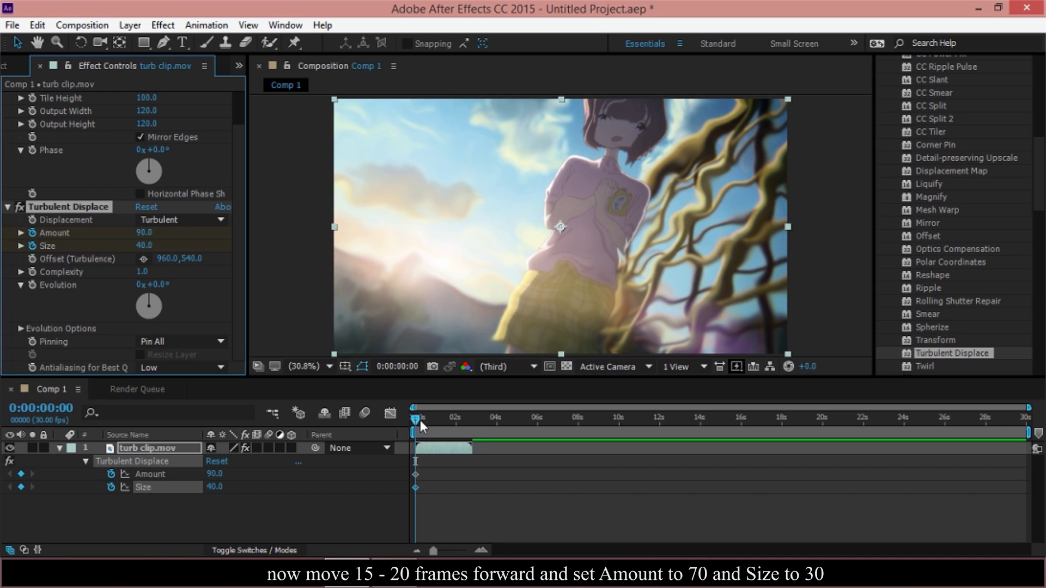
# Step: At about frame 27, key Turbulent Displace Amount 70 and Size 30
pyautogui.moveTo(430, 417); pyautogui.dragTo(434, 416)
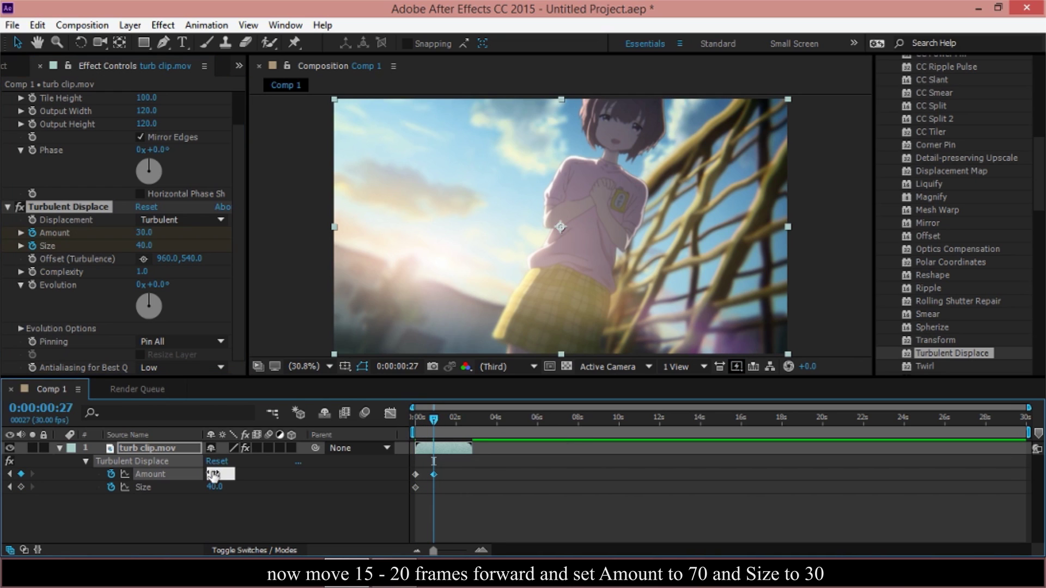
pyautogui.moveTo(221, 474); pyautogui.dragTo(213, 476)
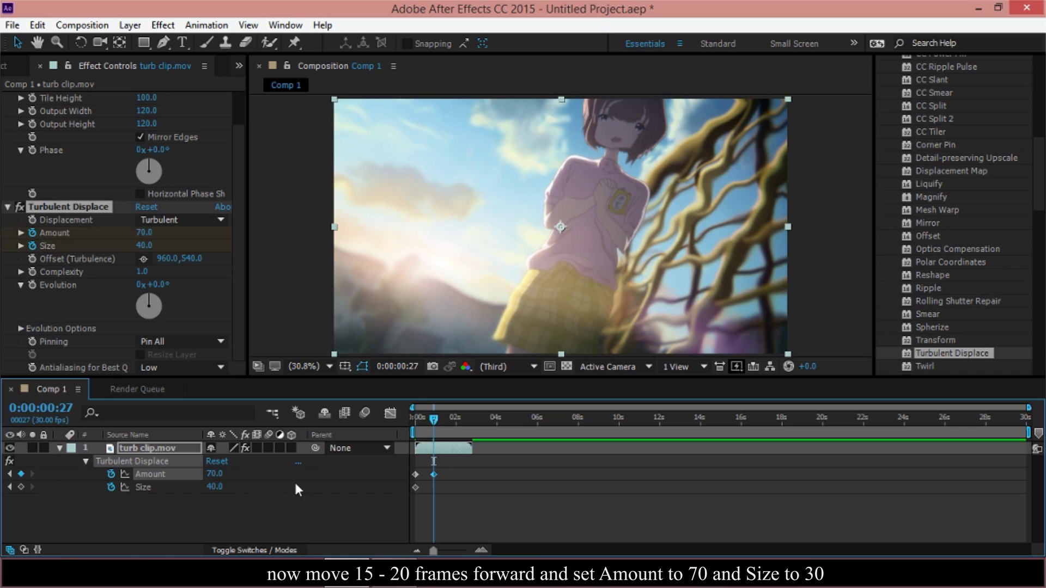
pyautogui.click(215, 486)
pyautogui.write('30')
pyautogui.press('Return')
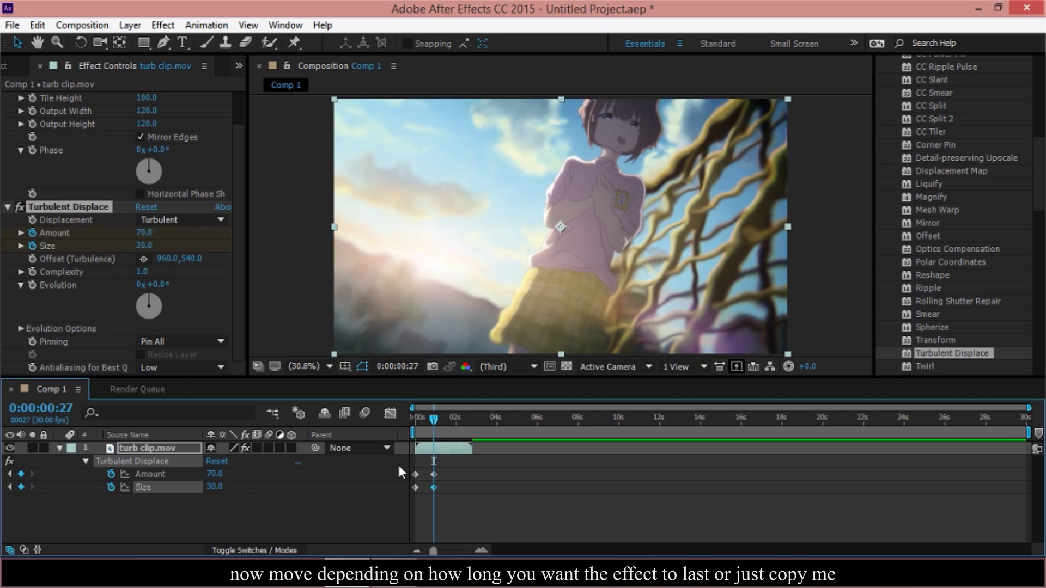
# Step: At 0:00:02:09, key Amount 0 and Size 800
pyautogui.click(459, 420)
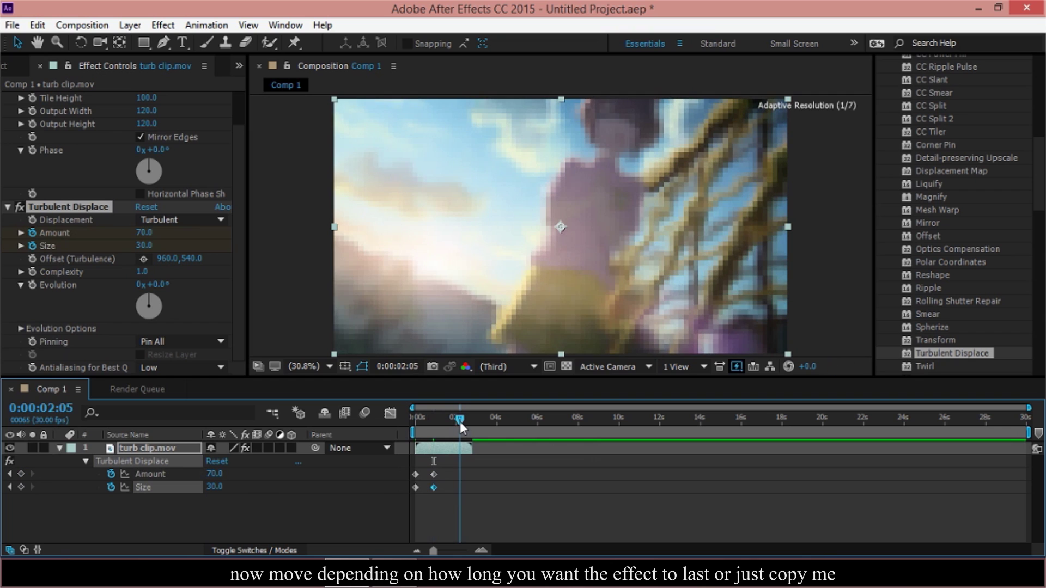
pyautogui.moveTo(460, 422); pyautogui.dragTo(461, 420)
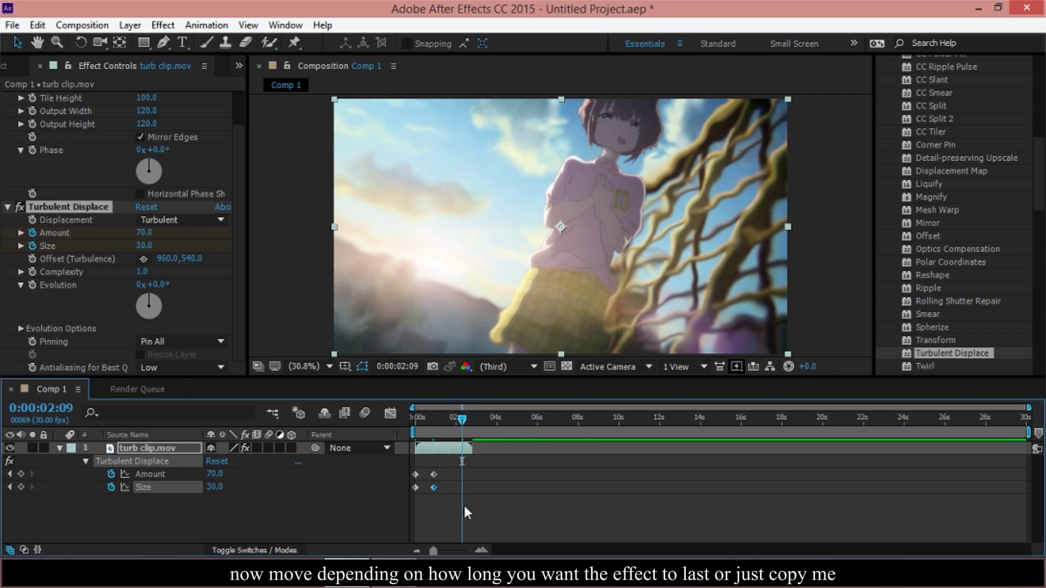
pyautogui.click(214, 474)
pyautogui.write('0')
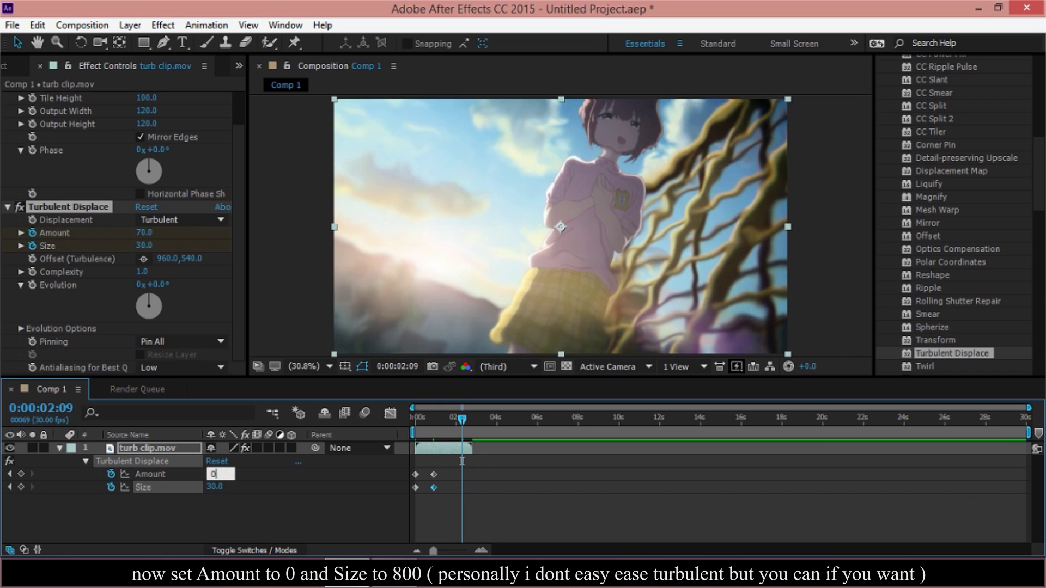
pyautogui.press('Return')
pyautogui.click(216, 487)
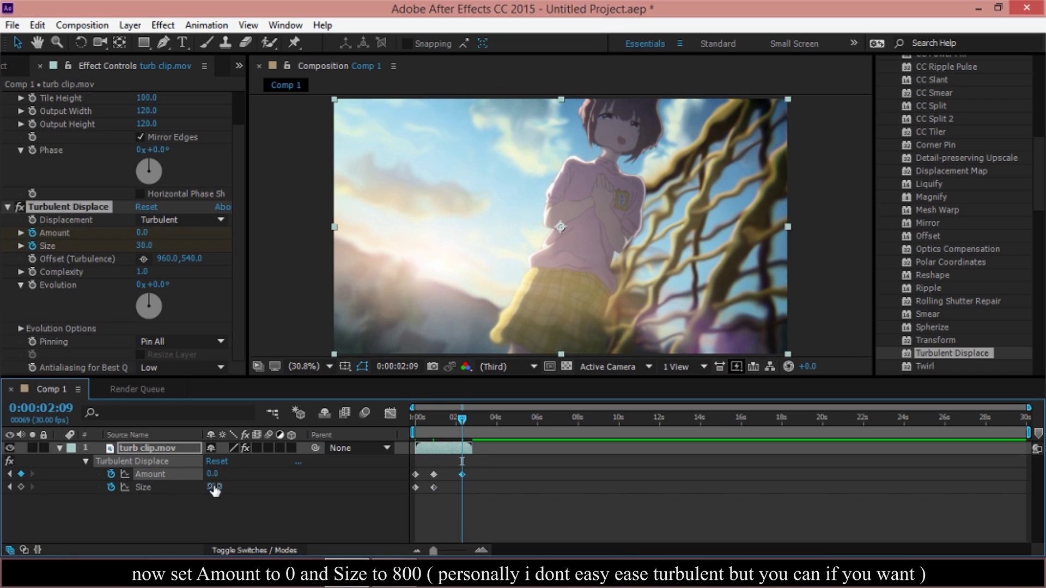
pyautogui.click(215, 487)
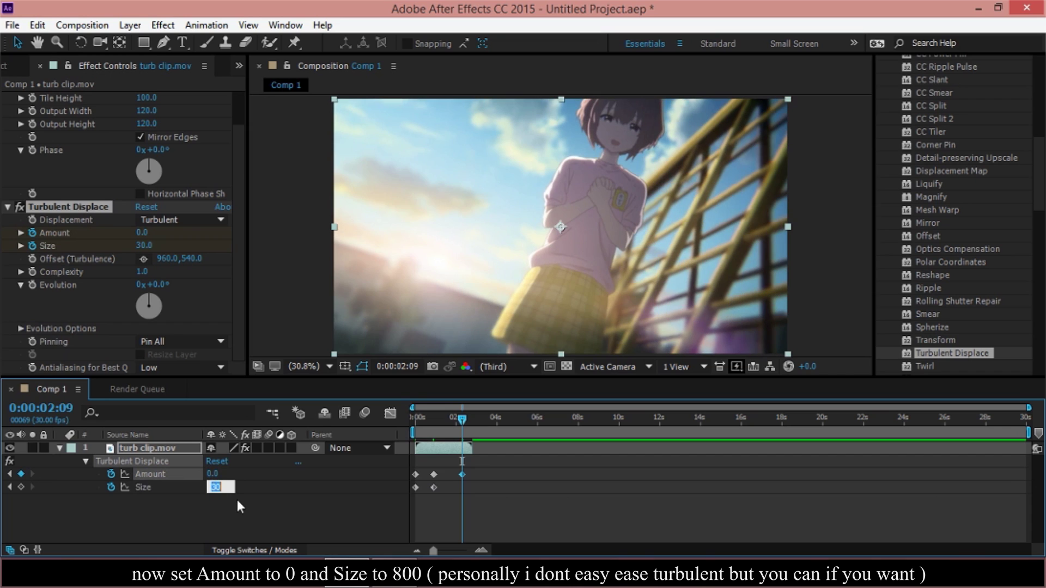
pyautogui.write('800')
pyautogui.press('Return')
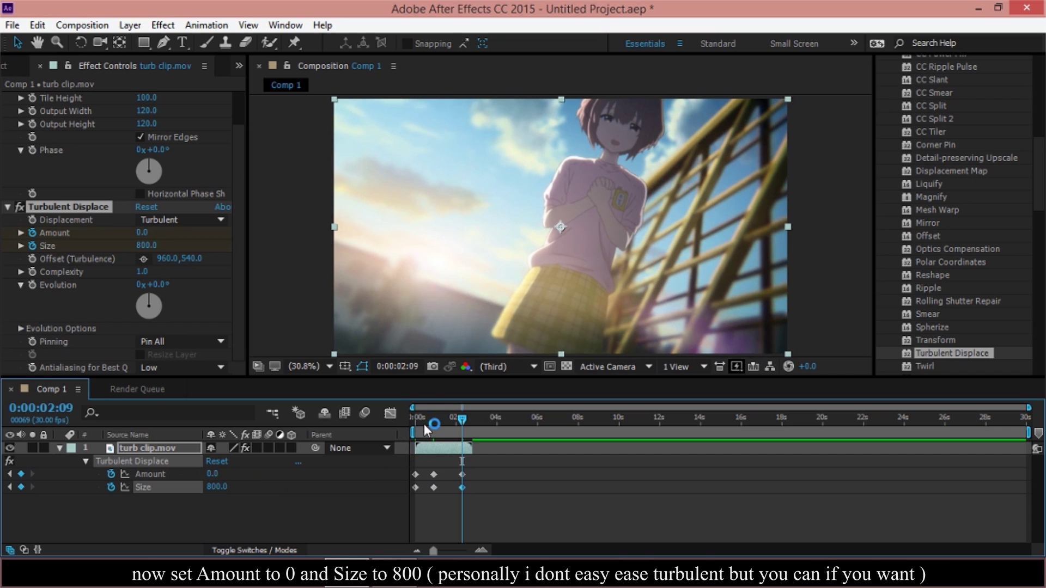
# Step: End the work area at 0:00:02:23
pyautogui.click(471, 415)
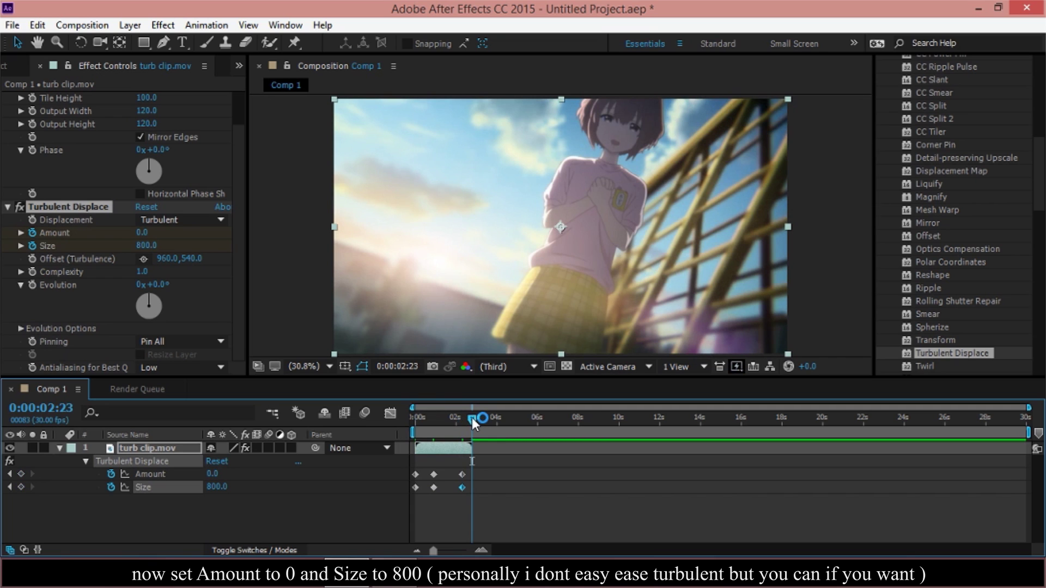
pyautogui.press('n')
pyautogui.scroll(3, 421, 415)
pyautogui.press('space')
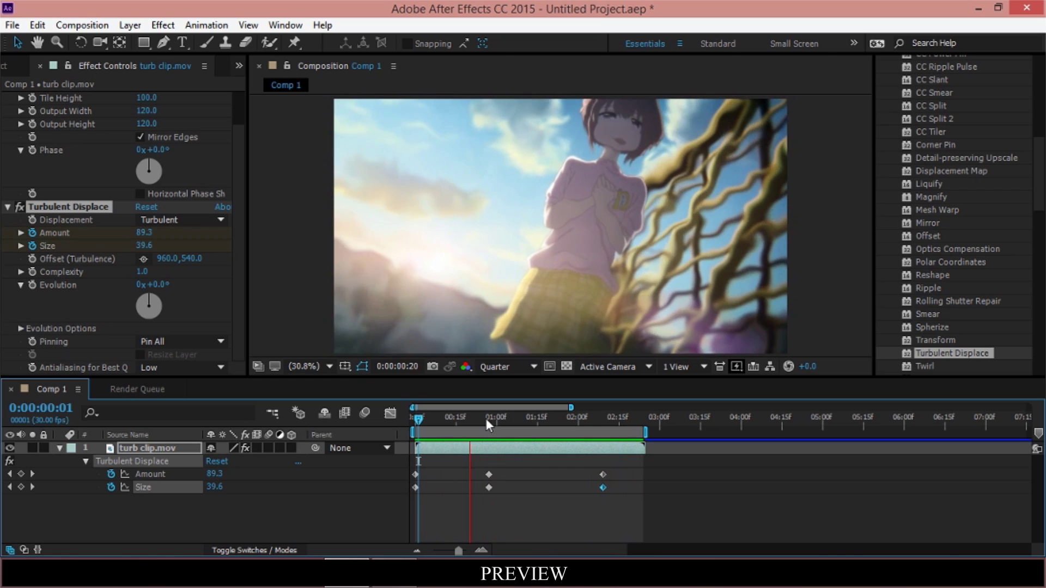
pyautogui.press('space')
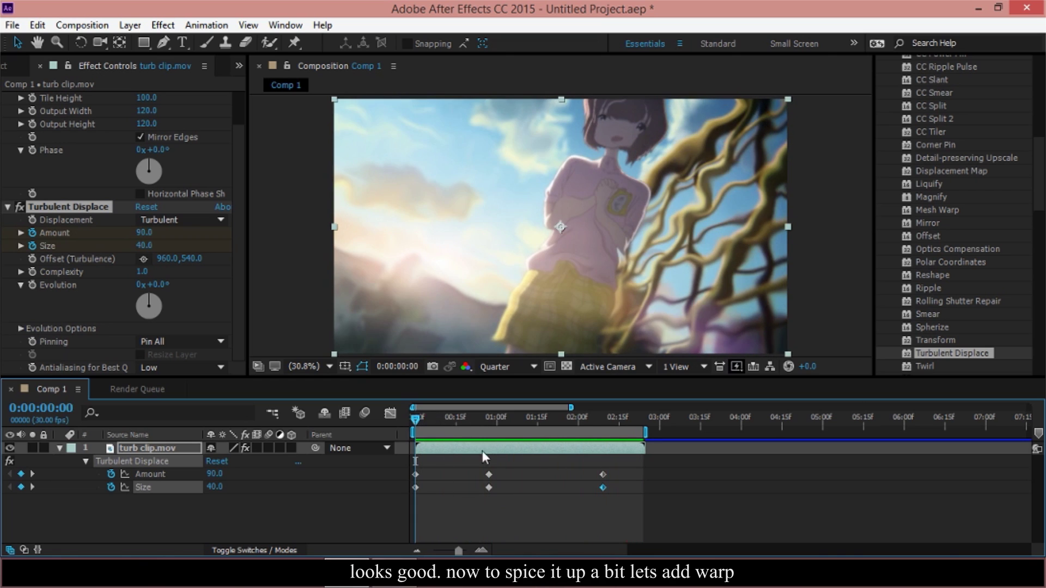
# Step: Apply the Warp effect to the clip layer and set its style to FishEye
pyautogui.moveTo(450, 419); pyautogui.dragTo(410, 421)
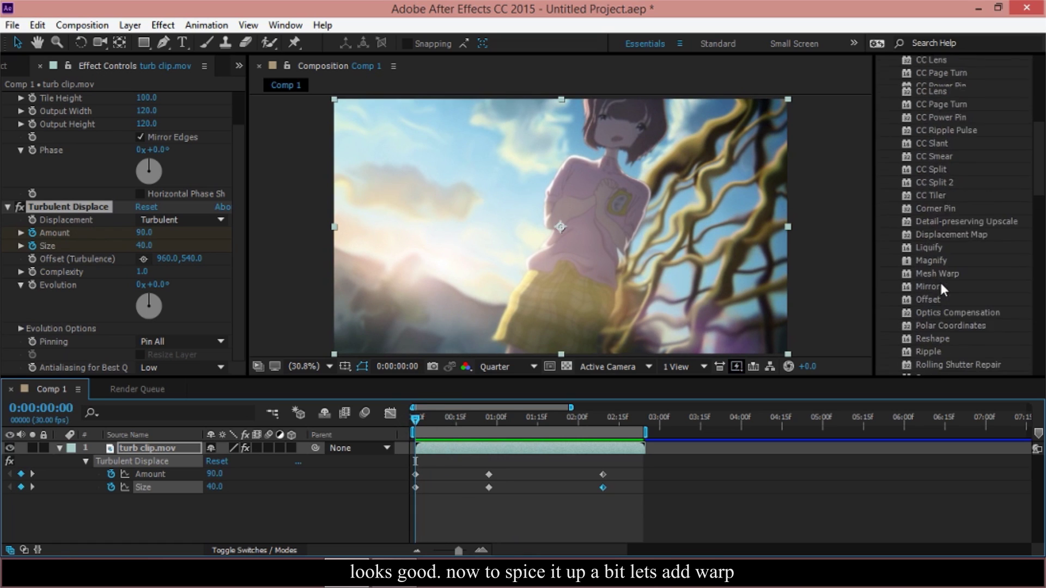
pyautogui.scroll(-3, 936, 282)
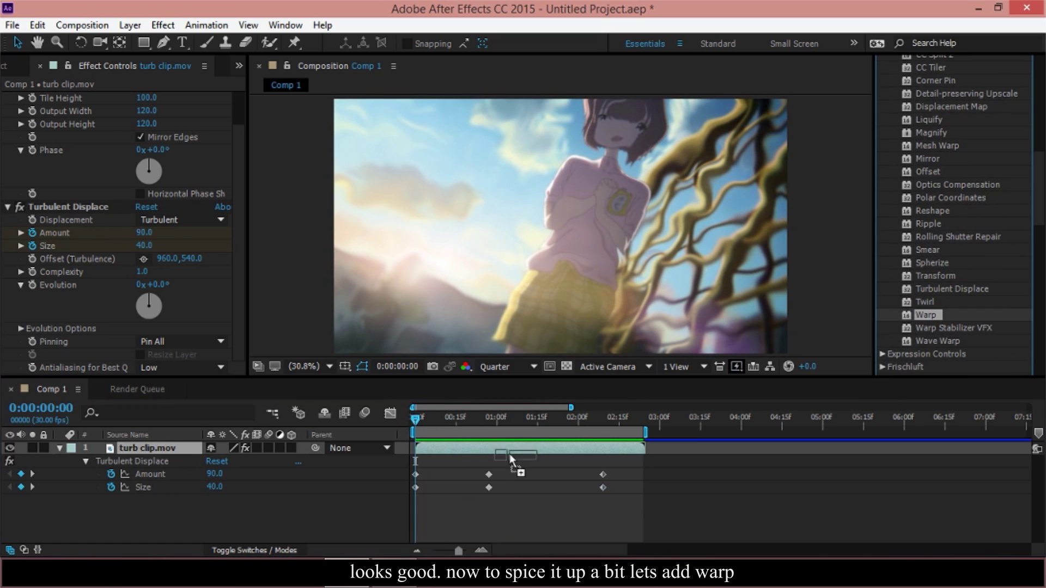
pyautogui.moveTo(925, 317); pyautogui.dragTo(463, 448)
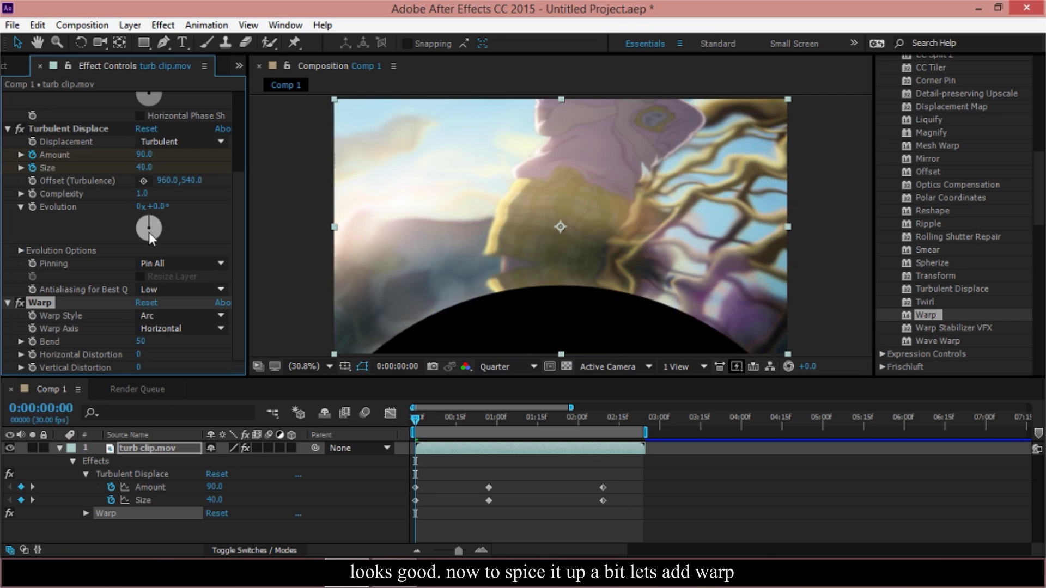
pyautogui.click(188, 315)
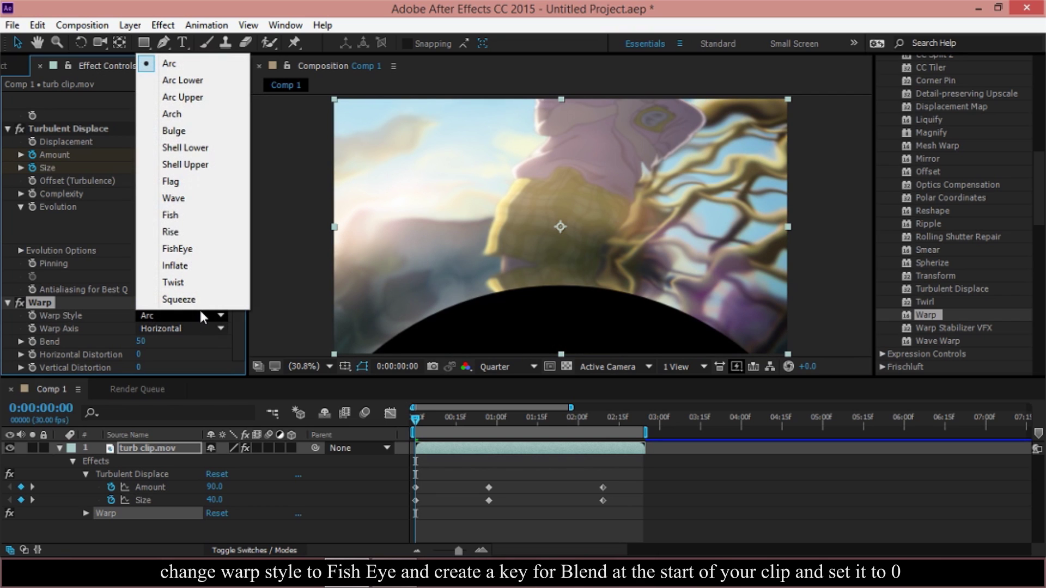
pyautogui.click(177, 249)
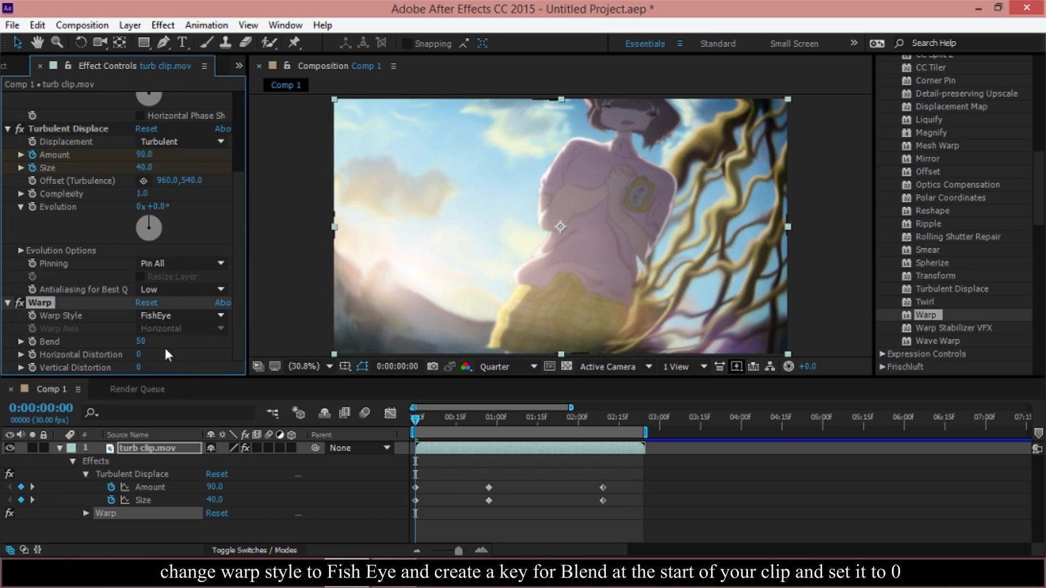
# Step: Keyframe Warp Bend at 0 at the start of the clip
pyautogui.click(32, 341)
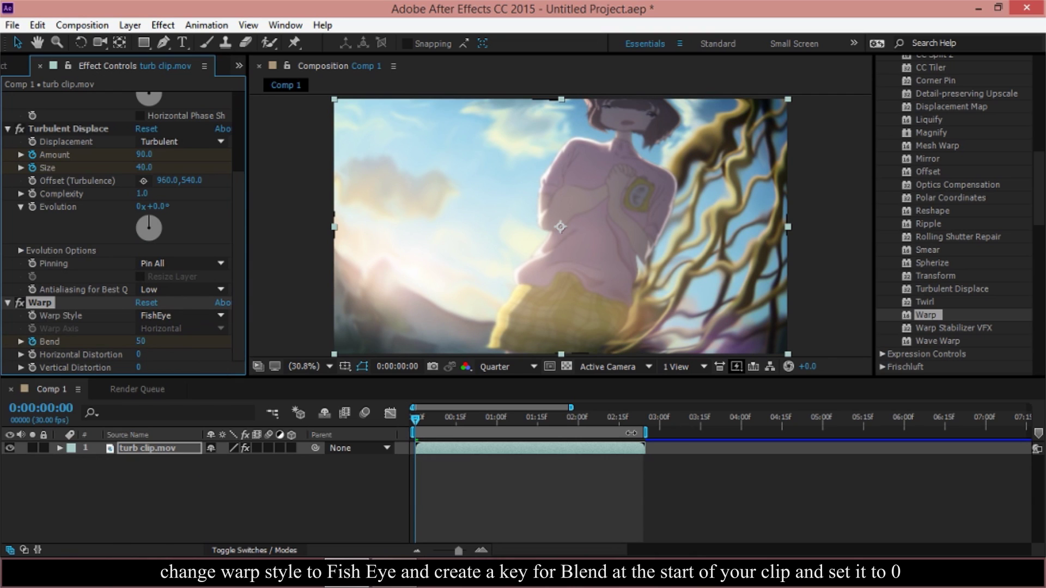
pyautogui.press('u')
pyautogui.press('u')
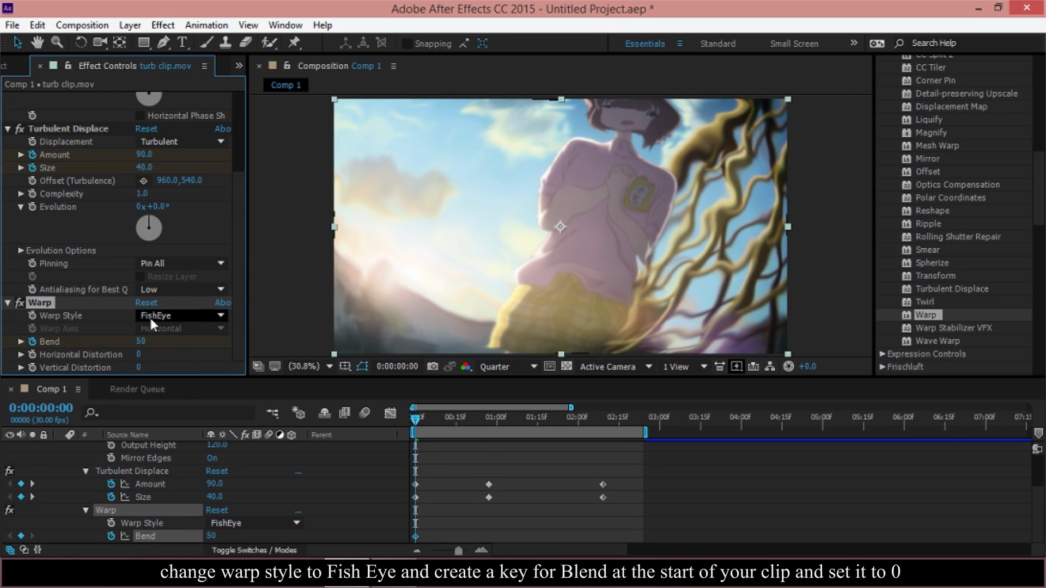
pyautogui.click(140, 341)
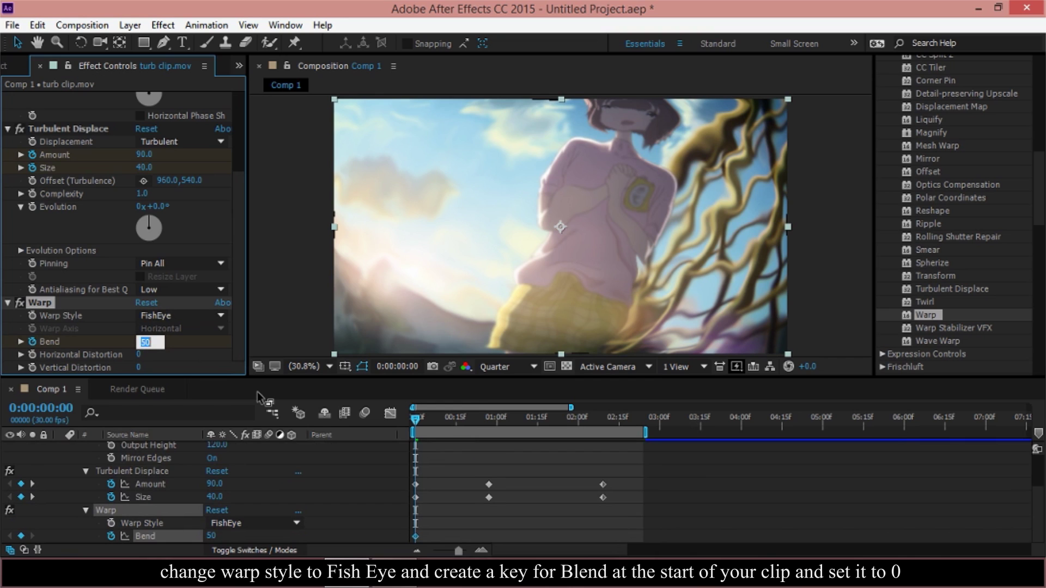
pyautogui.write('0')
pyautogui.press('Return')
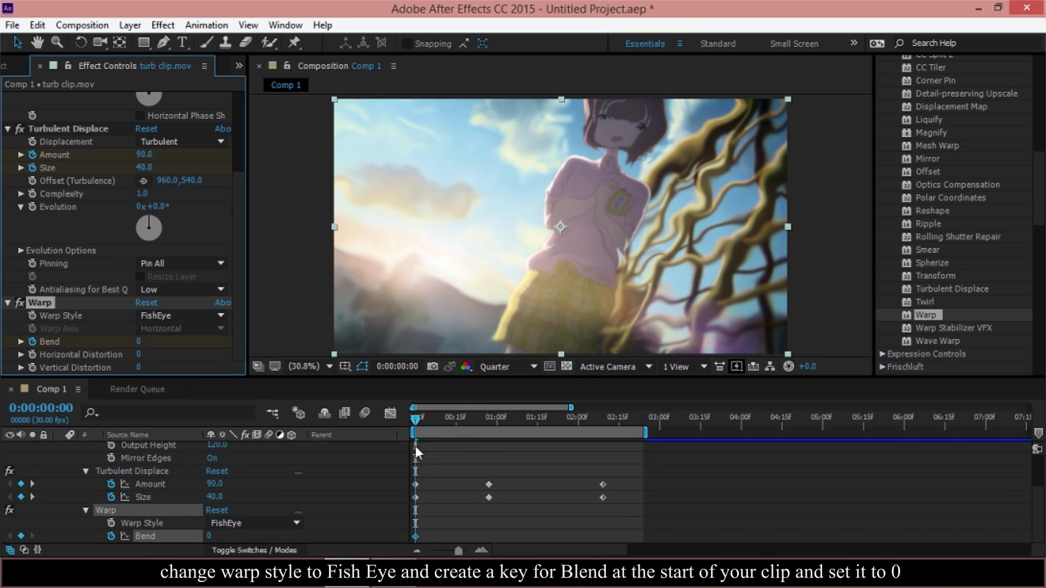
pyautogui.click(489, 419)
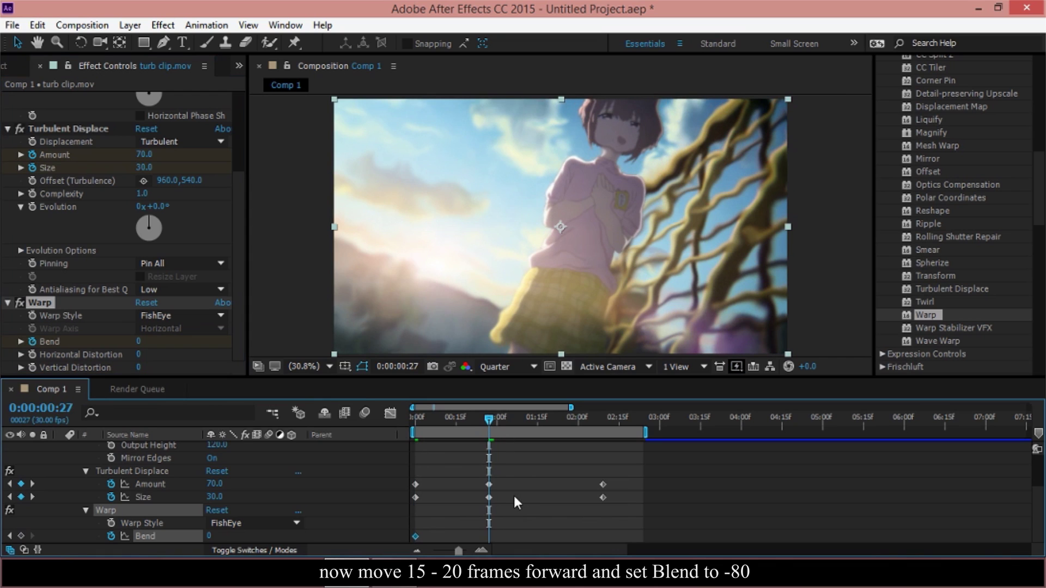
# Step: Key Bend at -80 at frame 27 and 0 at 0:00:01:22, then select all three Bend keys
pyautogui.click(137, 342)
pyautogui.write('-')
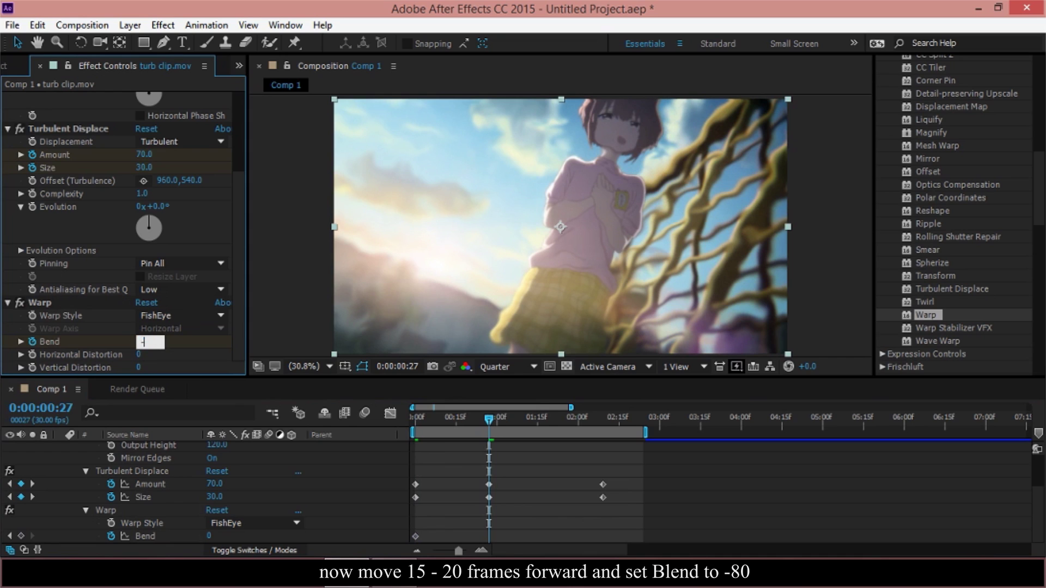
pyautogui.write('80')
pyautogui.press('Return')
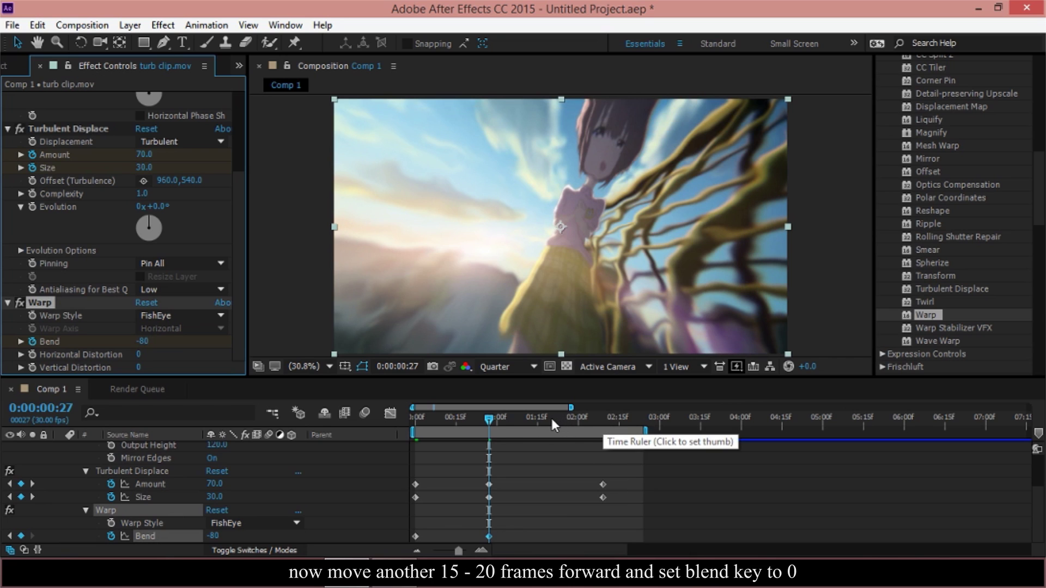
pyautogui.moveTo(551, 416); pyautogui.dragTo(555, 420)
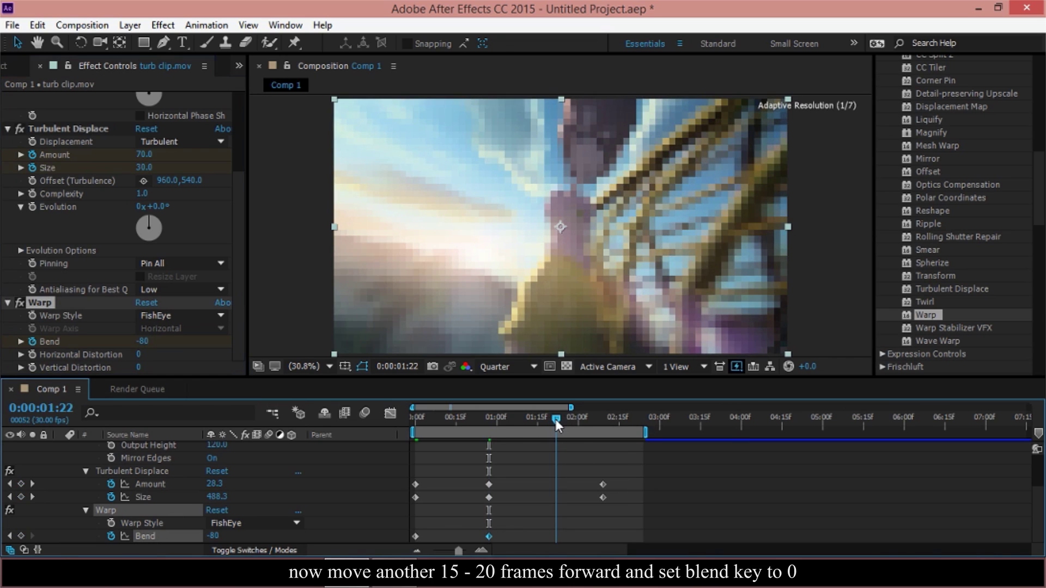
pyautogui.click(142, 341)
pyautogui.write('0')
pyautogui.press('Return')
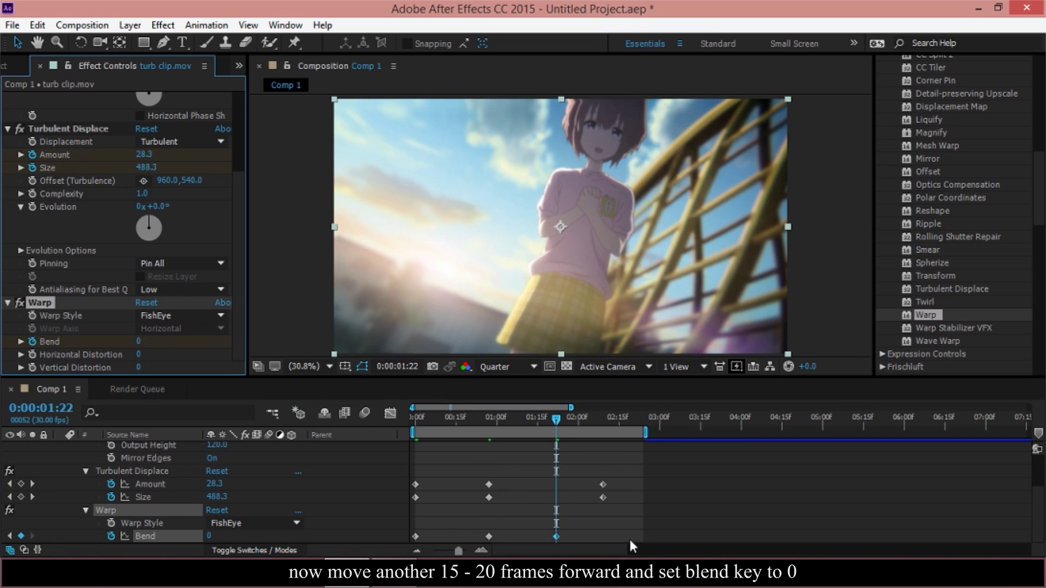
pyautogui.click(575, 535)
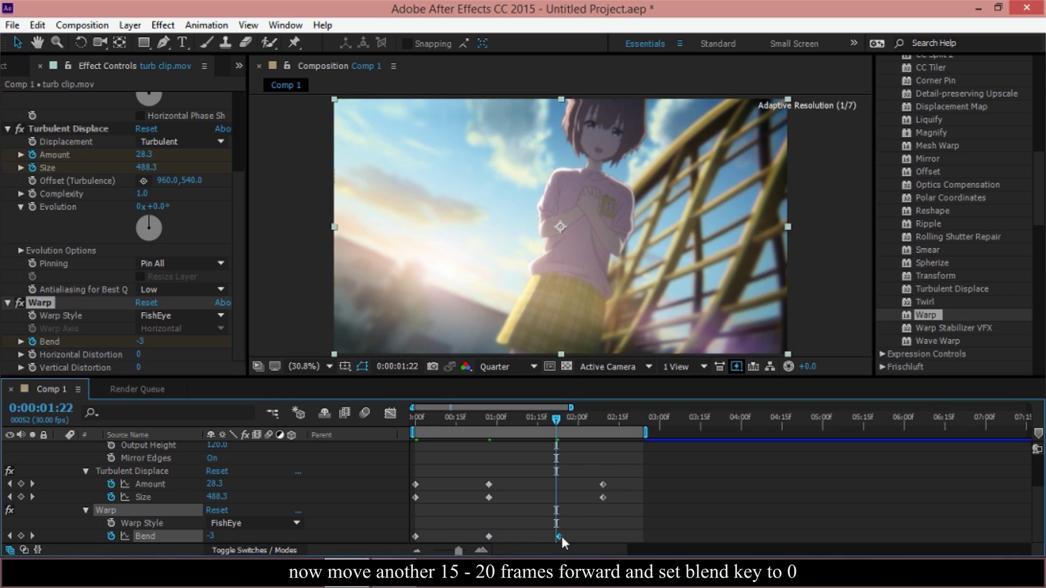
pyautogui.moveTo(569, 533); pyautogui.dragTo(413, 545)
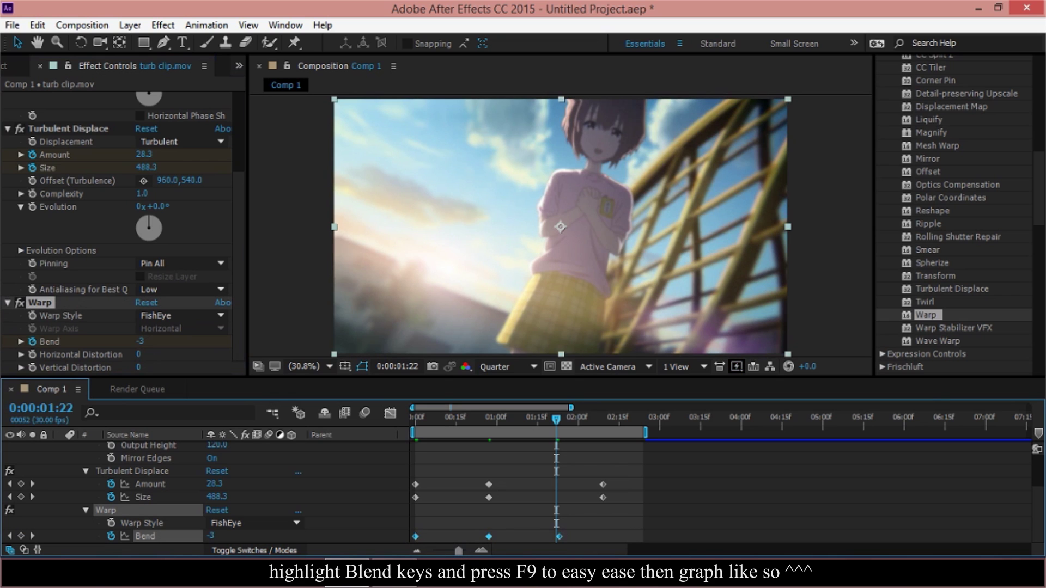
# Step: Easy Ease the Bend keys, shape their graph into a sharp V at frame 27, and preview
pyautogui.press('F9')
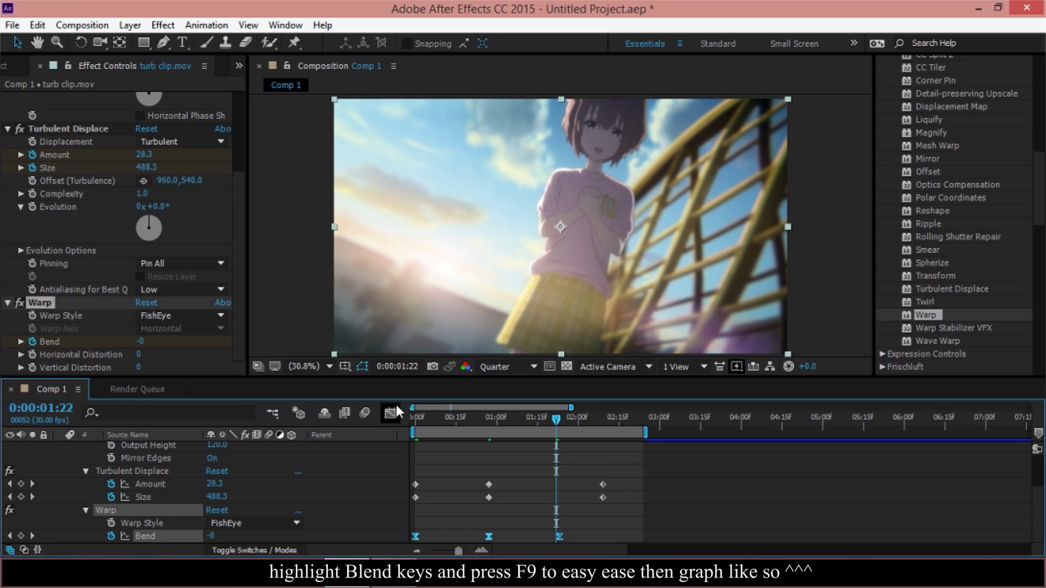
pyautogui.click(390, 413)
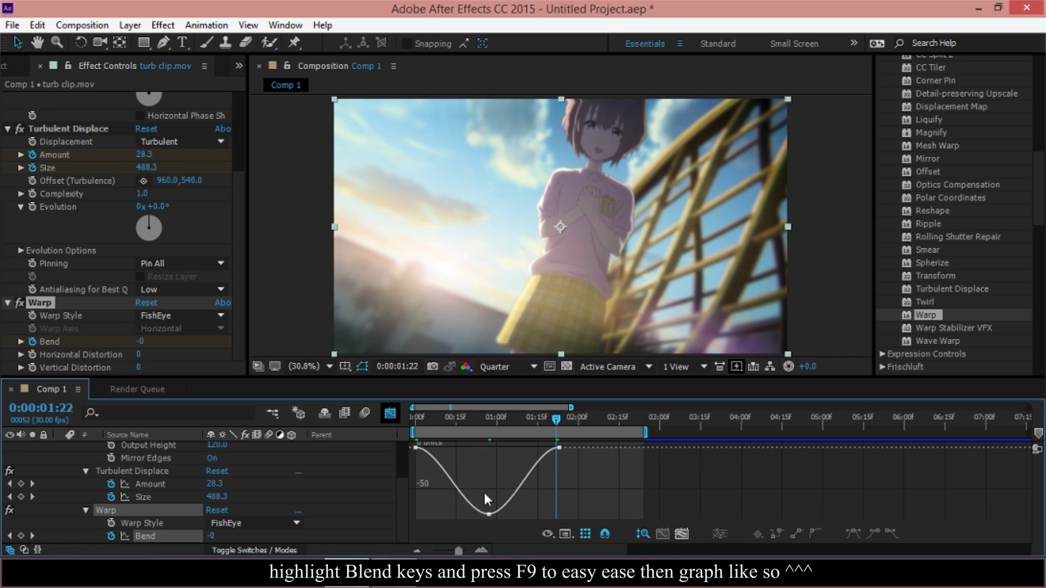
pyautogui.click(681, 533)
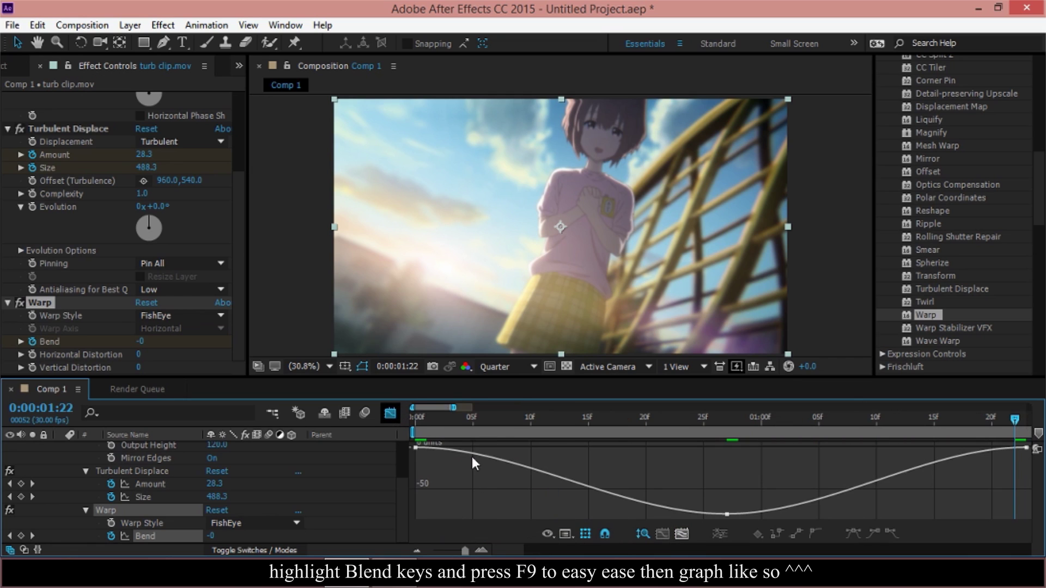
pyautogui.click(416, 449)
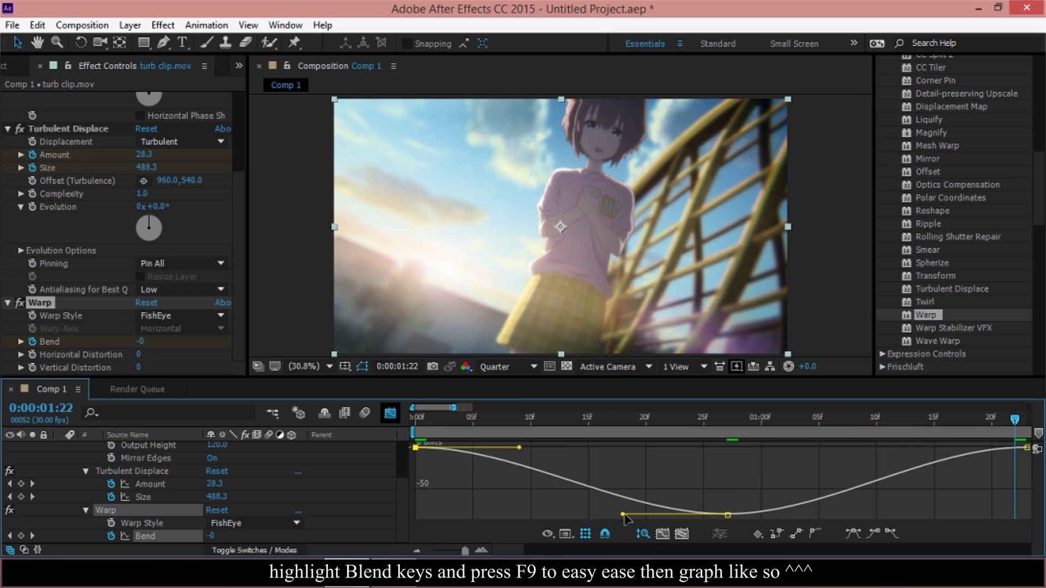
pyautogui.moveTo(623, 514); pyautogui.dragTo(704, 448)
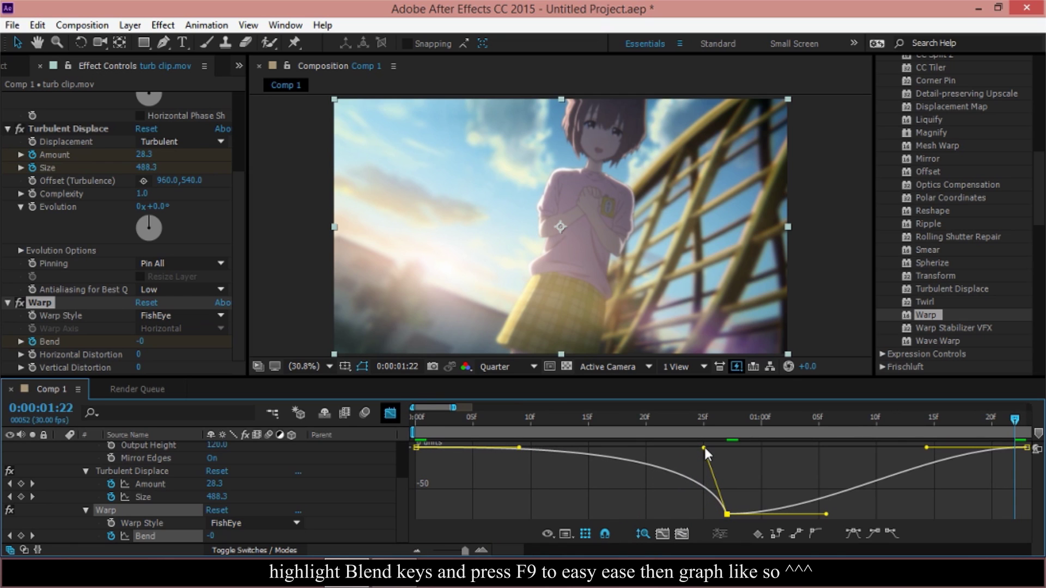
pyautogui.moveTo(826, 514); pyautogui.dragTo(750, 447)
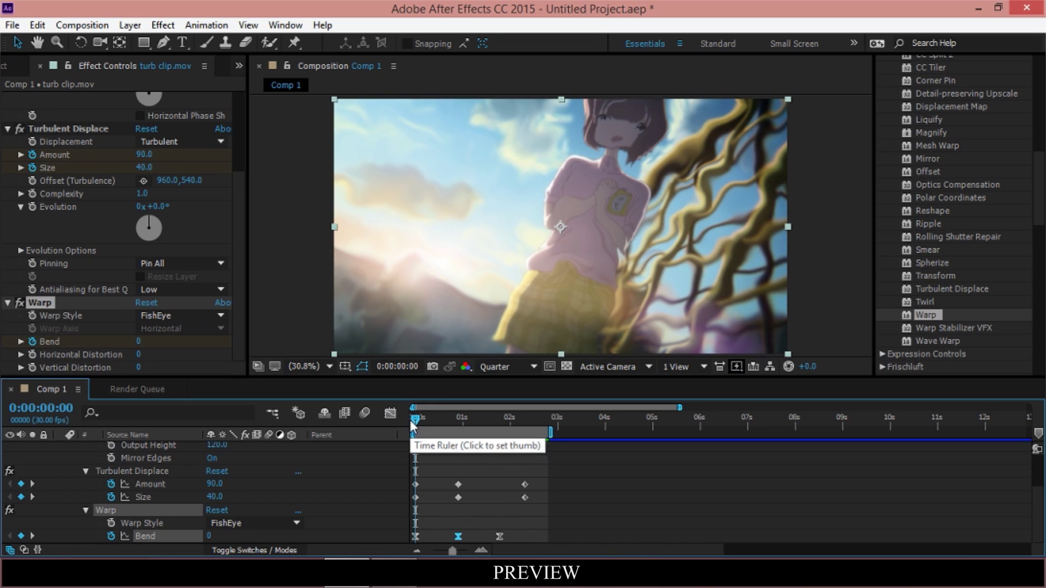
pyautogui.press('space')
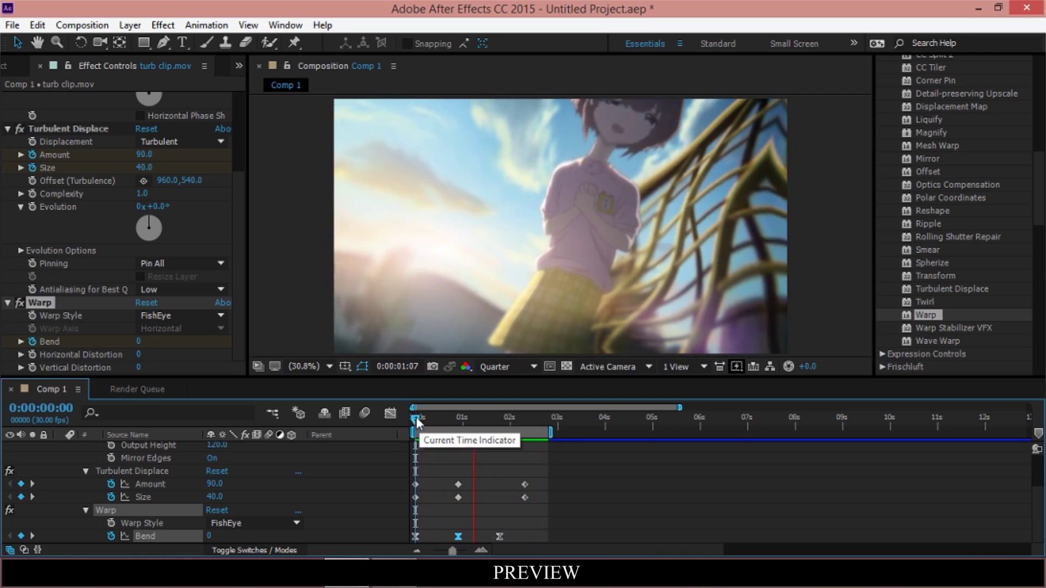
pyautogui.moveTo(416, 420); pyautogui.dragTo(463, 420)
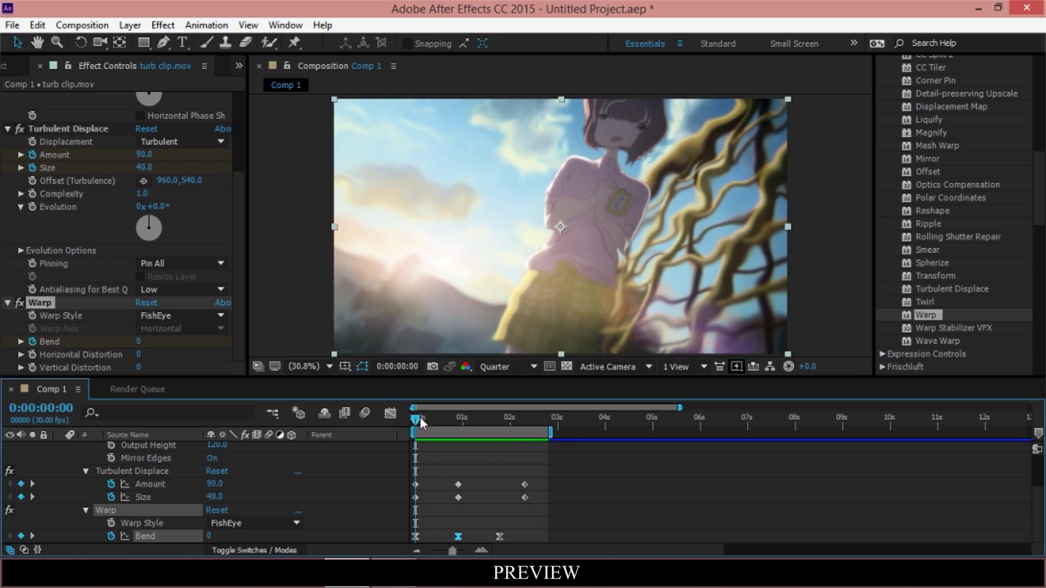
pyautogui.click(460, 420)
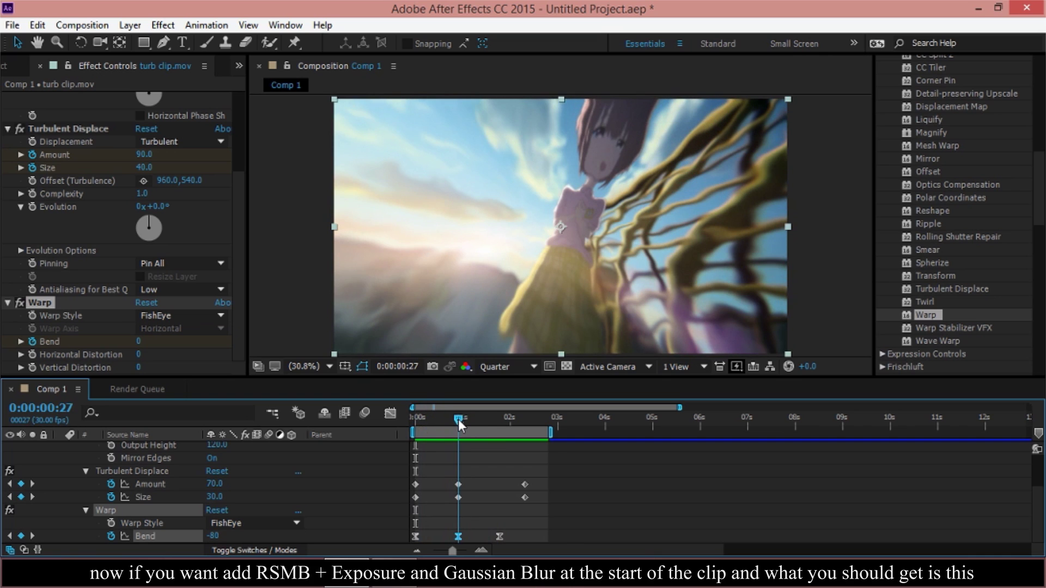